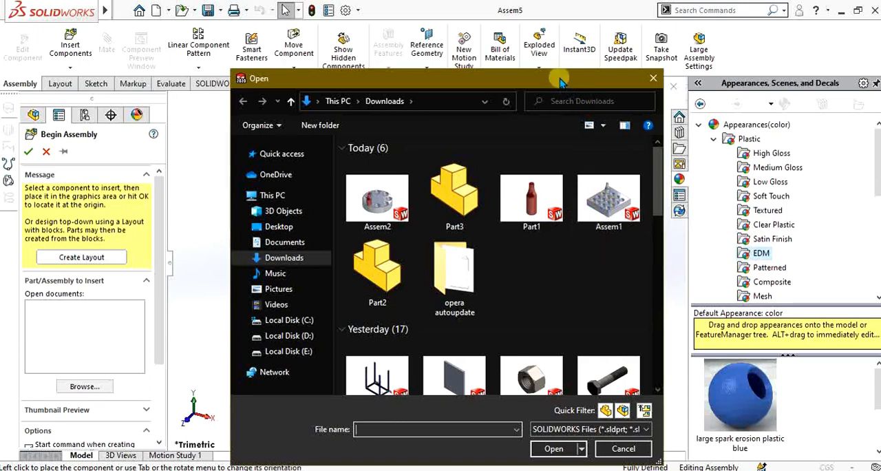
- Insert Part2 as the assembly's first component, rotated 90° about X so its holes face upward
{"action": "left_click_drag", "start_coordinate": [560, 82], "coordinate": [496, 61]}
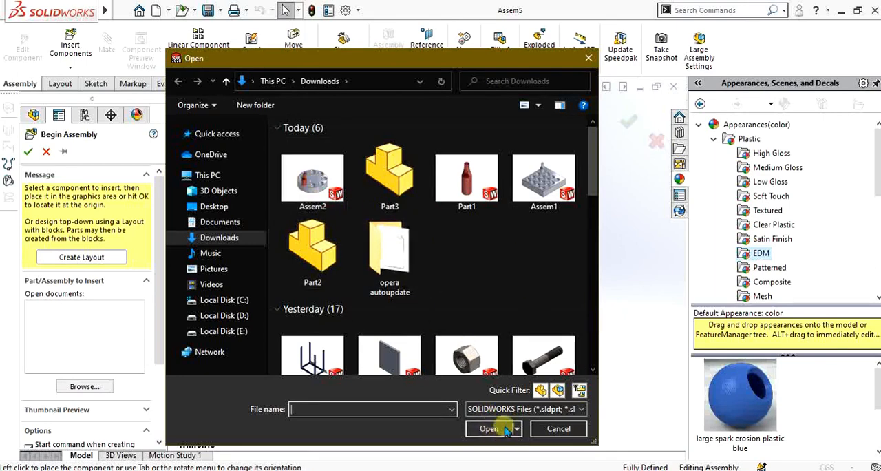
{"action": "left_click", "coordinate": [569, 427]}
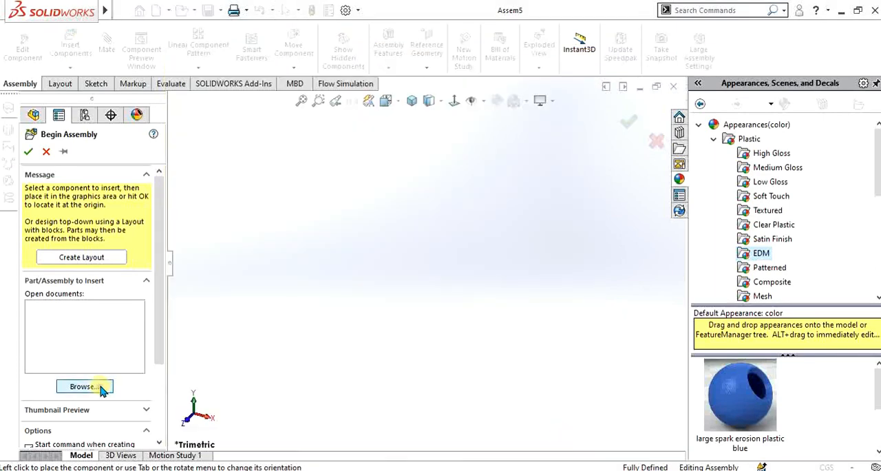
{"action": "left_click", "coordinate": [121, 384]}
{"action": "left_click", "coordinate": [312, 253]}
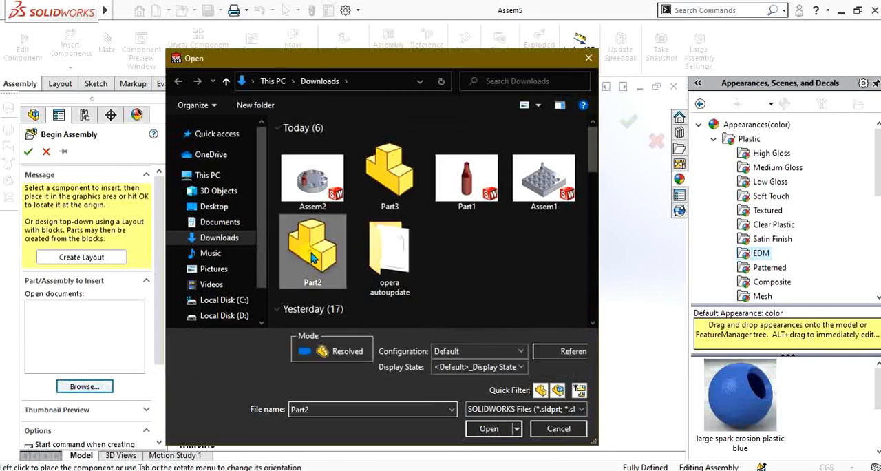
{"action": "left_click", "coordinate": [490, 429]}
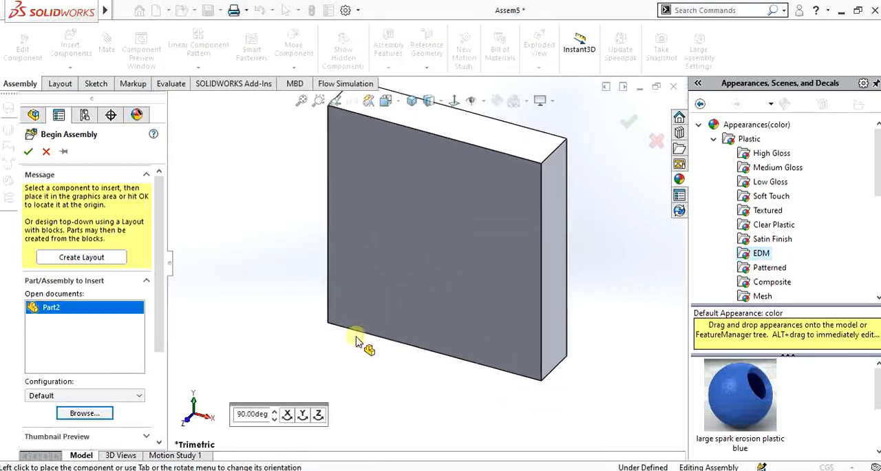
{"action": "left_click", "coordinate": [288, 414]}
{"action": "left_click", "coordinate": [441, 258]}
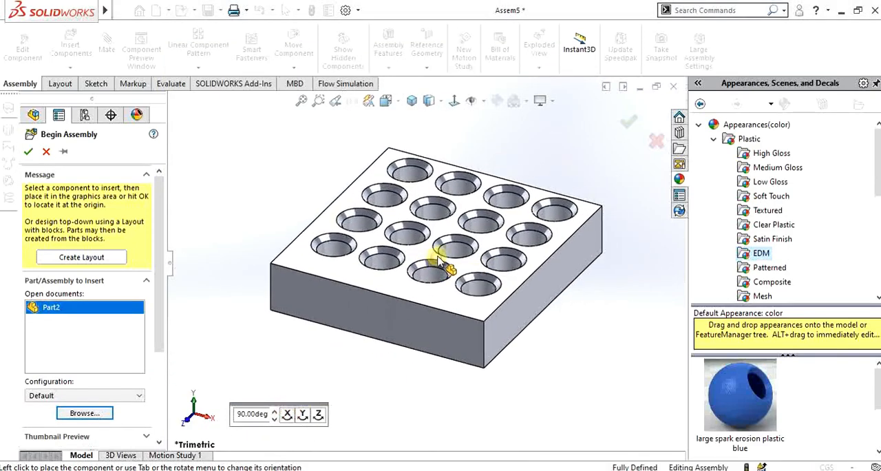
- Insert the Part1 bottle and place it over the block near its front corner
{"action": "scroll", "coordinate": [499, 224], "scroll_direction": "up", "scroll_amount": 3}
{"action": "scroll", "coordinate": [496, 212], "scroll_direction": "down", "scroll_amount": 3}
{"action": "scroll", "coordinate": [466, 294], "scroll_direction": "up", "scroll_amount": 2}
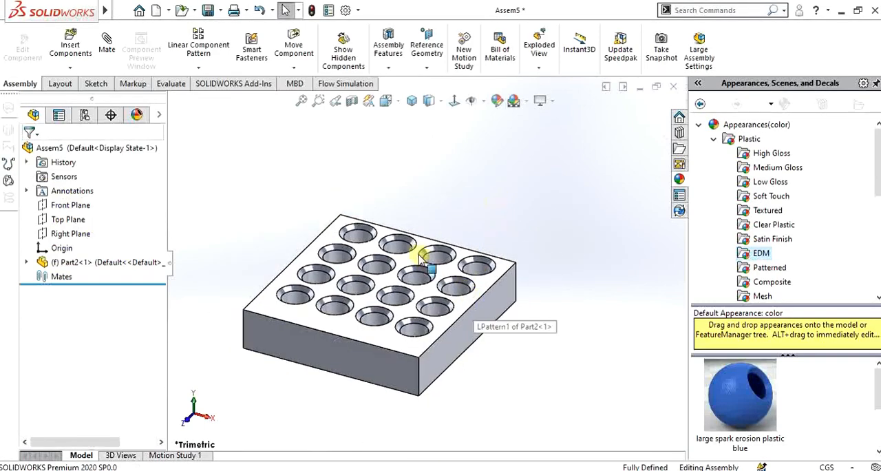
{"action": "scroll", "coordinate": [331, 274], "scroll_direction": "down", "scroll_amount": 2}
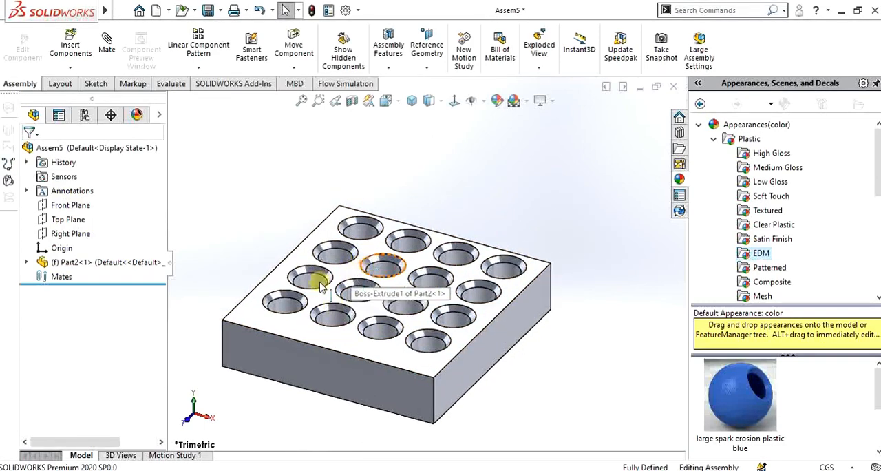
{"action": "left_click", "coordinate": [71, 59]}
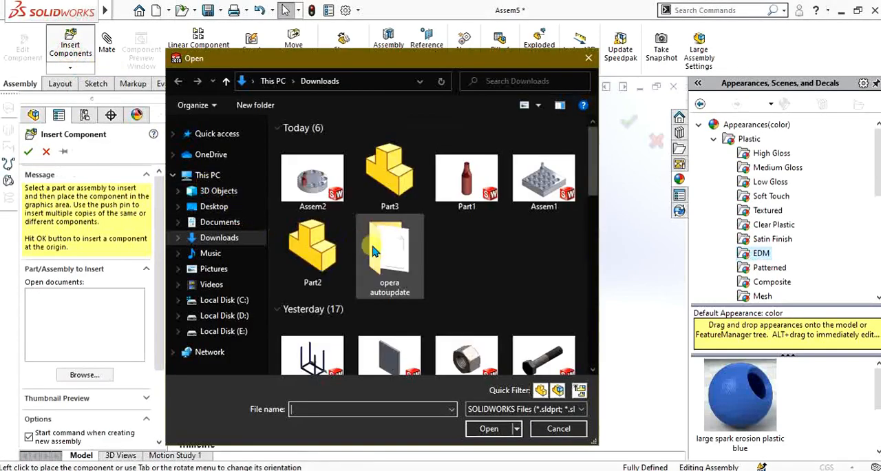
{"action": "left_click", "coordinate": [466, 177]}
{"action": "left_click", "coordinate": [495, 432]}
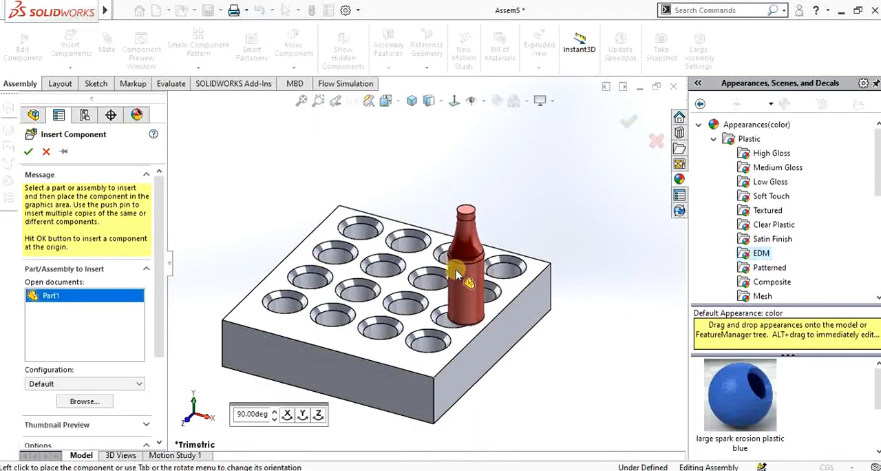
{"action": "scroll", "coordinate": [466, 266], "scroll_direction": "down", "scroll_amount": 2}
{"action": "scroll", "coordinate": [452, 289], "scroll_direction": "up", "scroll_amount": 3}
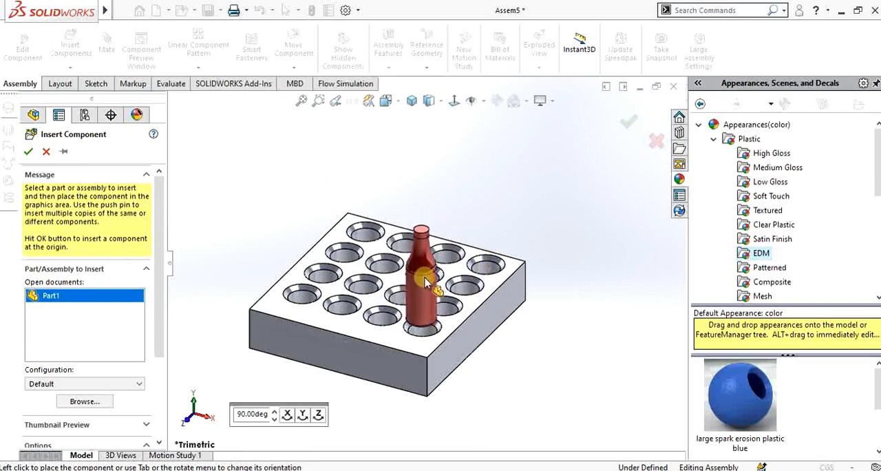
{"action": "left_click", "coordinate": [418, 271]}
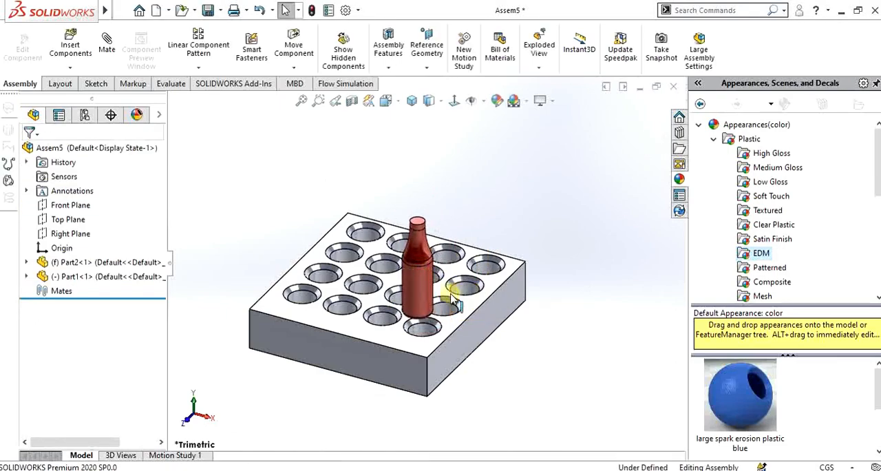
- Mate the bottle's cylindrical body concentric with the hole at the block's front corner
{"action": "scroll", "coordinate": [427, 289], "scroll_direction": "down", "scroll_amount": 2}
{"action": "mouse_move", "coordinate": [403, 295]}
{"action": "middle_mouse_down"}
{"action": "mouse_move", "coordinate": [400, 263]}
{"action": "mouse_move", "coordinate": [378, 311]}
{"action": "mouse_move", "coordinate": [412, 295]}
{"action": "middle_mouse_up"}
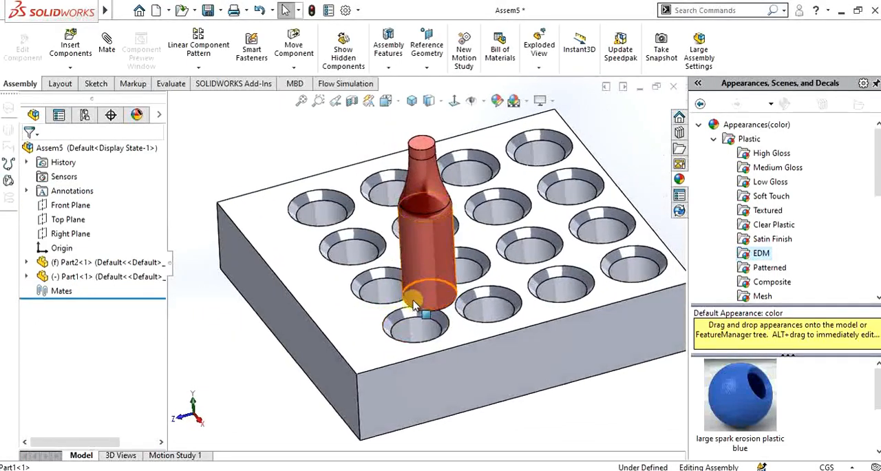
{"action": "scroll", "coordinate": [425, 309], "scroll_direction": "down", "scroll_amount": 4}
{"action": "scroll", "coordinate": [451, 288], "scroll_direction": "up", "scroll_amount": 4}
{"action": "scroll", "coordinate": [433, 261], "scroll_direction": "down", "scroll_amount": 4}
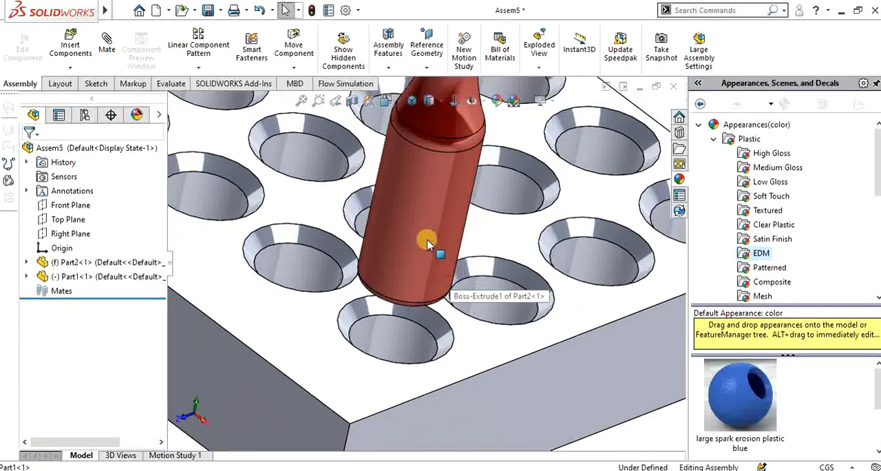
{"action": "left_click", "coordinate": [418, 241]}
{"action": "left_click_drag", "start_coordinate": [421, 242], "coordinate": [412, 345], "text": "alt"}
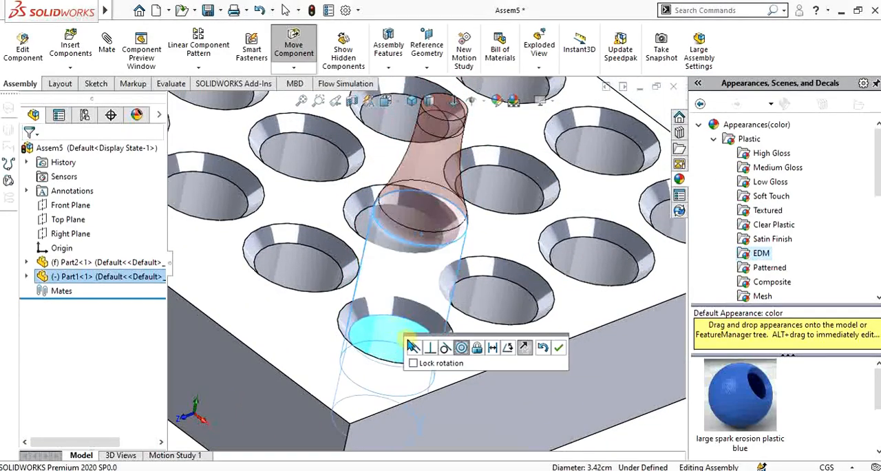
{"action": "left_click", "coordinate": [559, 350]}
- Inspect how the bottle sits in the corner hole and how the neighbouring holes are laid out
{"action": "left_click", "coordinate": [417, 255]}
{"action": "scroll", "coordinate": [419, 276], "scroll_direction": "down", "scroll_amount": 2}
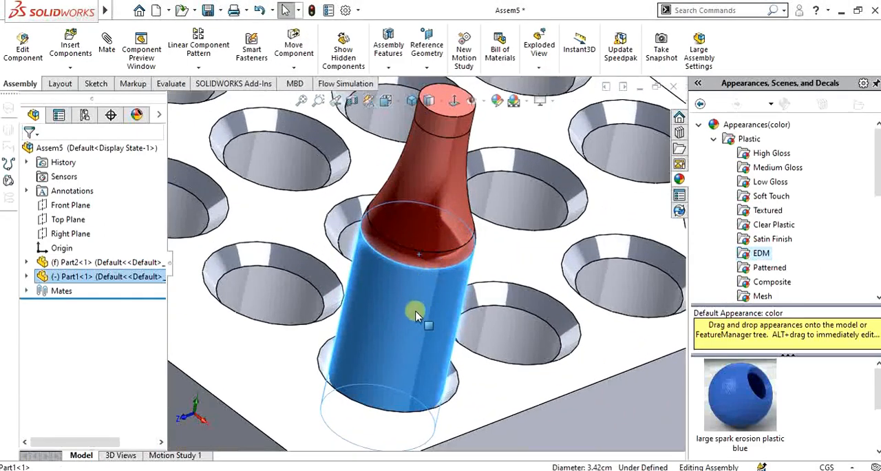
{"action": "left_click_drag", "start_coordinate": [415, 313], "coordinate": [452, 344]}
{"action": "scroll", "coordinate": [475, 343], "scroll_direction": "up", "scroll_amount": 4}
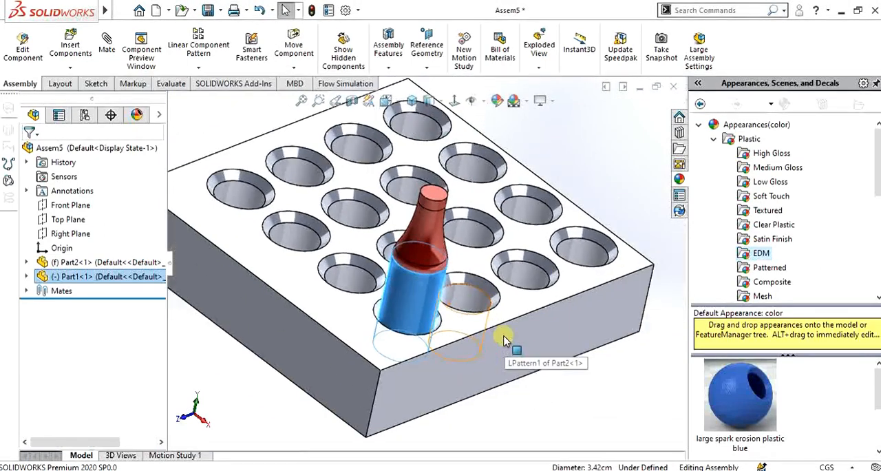
{"action": "scroll", "coordinate": [504, 339], "scroll_direction": "up", "scroll_amount": 1}
{"action": "left_click", "coordinate": [532, 370]}
{"action": "scroll", "coordinate": [454, 285], "scroll_direction": "up", "scroll_amount": 2}
{"action": "scroll", "coordinate": [449, 275], "scroll_direction": "down", "scroll_amount": 3}
{"action": "middle_click_drag", "start_coordinate": [444, 247], "coordinate": [400, 328]}
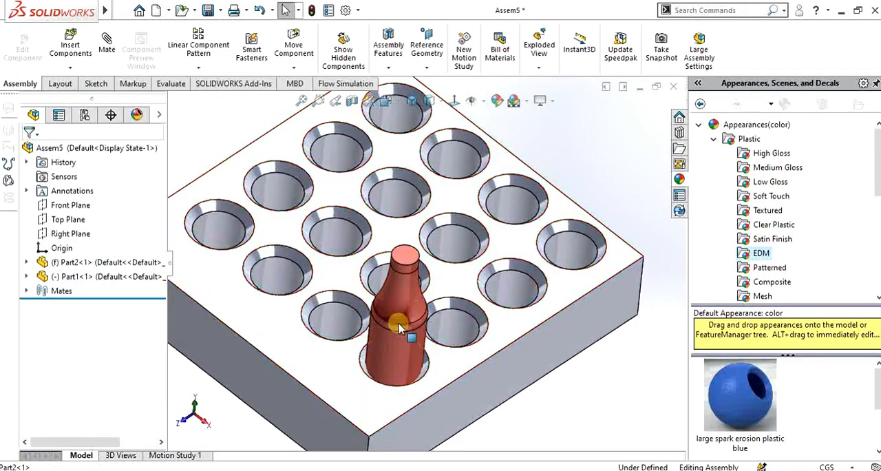
{"action": "mouse_move", "coordinate": [399, 327]}
{"action": "left_mouse_down"}
{"action": "mouse_move", "coordinate": [344, 314]}
{"action": "mouse_move", "coordinate": [387, 326]}
{"action": "mouse_move", "coordinate": [402, 346]}
{"action": "mouse_move", "coordinate": [281, 246]}
{"action": "mouse_move", "coordinate": [269, 187]}
{"action": "mouse_move", "coordinate": [444, 157]}
{"action": "mouse_move", "coordinate": [458, 320]}
{"action": "mouse_move", "coordinate": [396, 339]}
{"action": "left_mouse_up"}
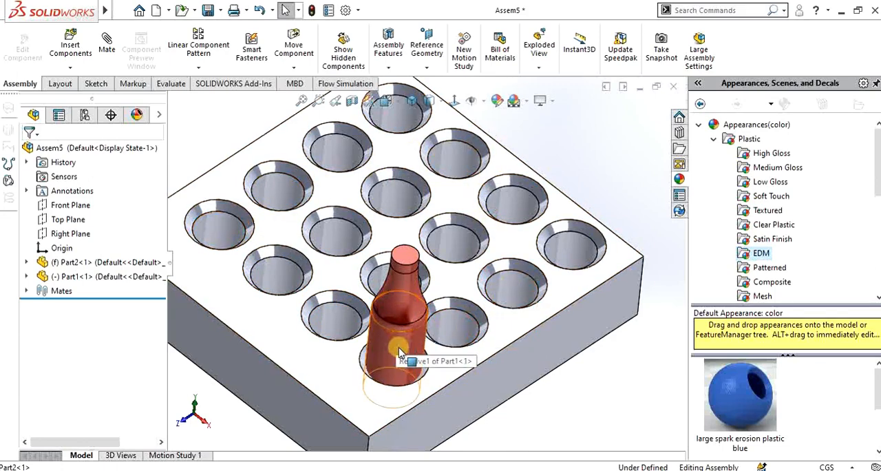
{"action": "left_click_drag", "start_coordinate": [402, 356], "coordinate": [465, 318]}
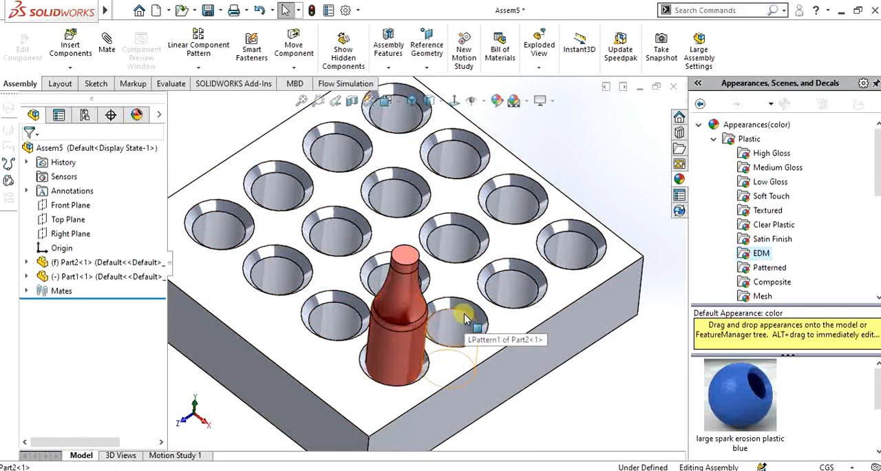
{"action": "left_click_drag", "start_coordinate": [411, 338], "coordinate": [372, 343]}
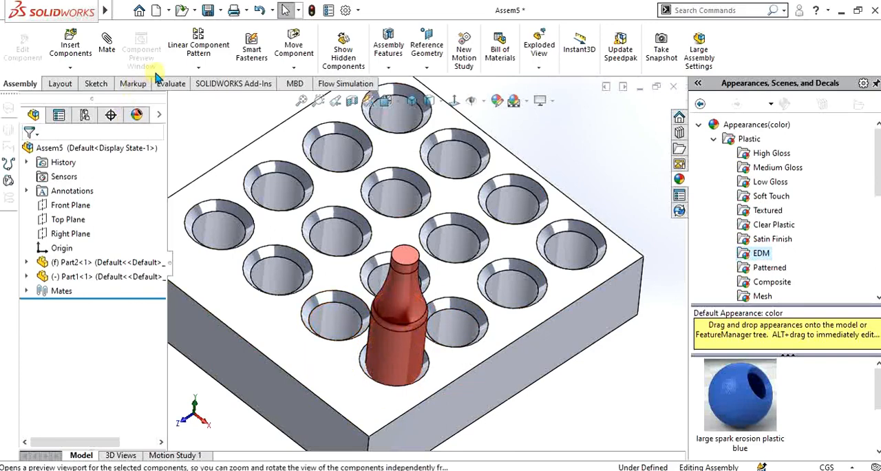
- Set up a linear component pattern of the bottle along the block's two front top edges, four instances at 5 cm spacing each way
{"action": "left_click", "coordinate": [207, 47]}
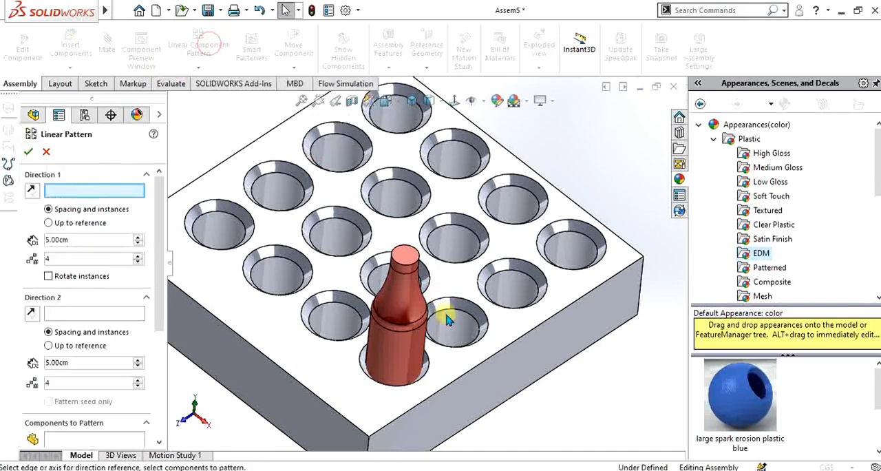
{"action": "key", "text": "f"}
{"action": "scroll", "coordinate": [486, 313], "scroll_direction": "down", "scroll_amount": 3}
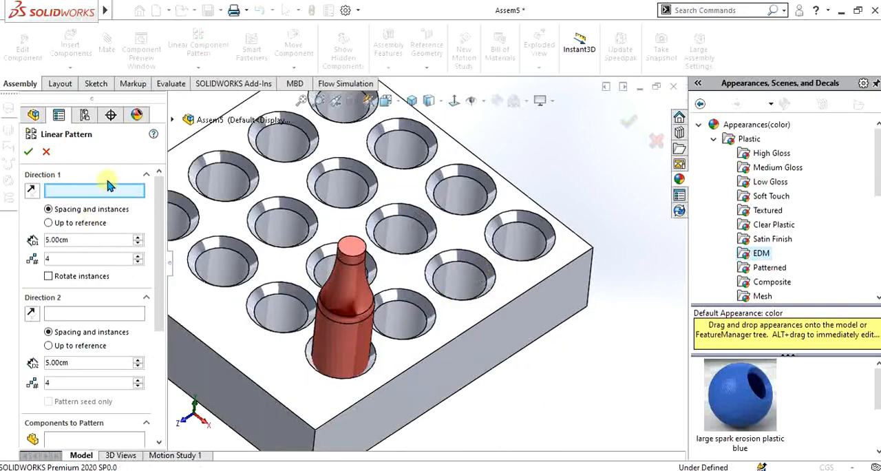
{"action": "scroll", "coordinate": [426, 266], "scroll_direction": "up", "scroll_amount": 2}
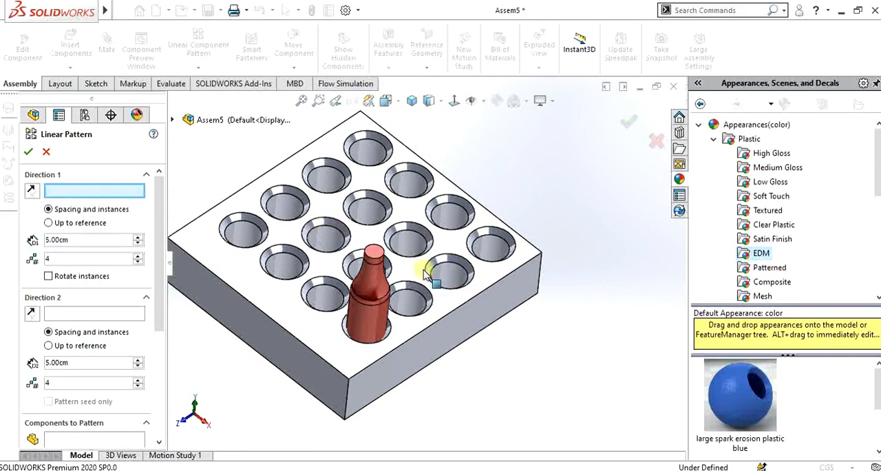
{"action": "left_click", "coordinate": [444, 324]}
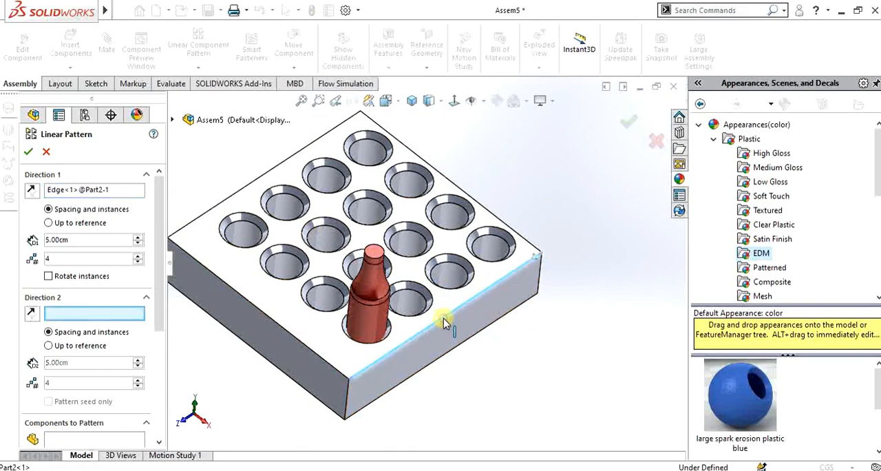
{"action": "left_click", "coordinate": [279, 329]}
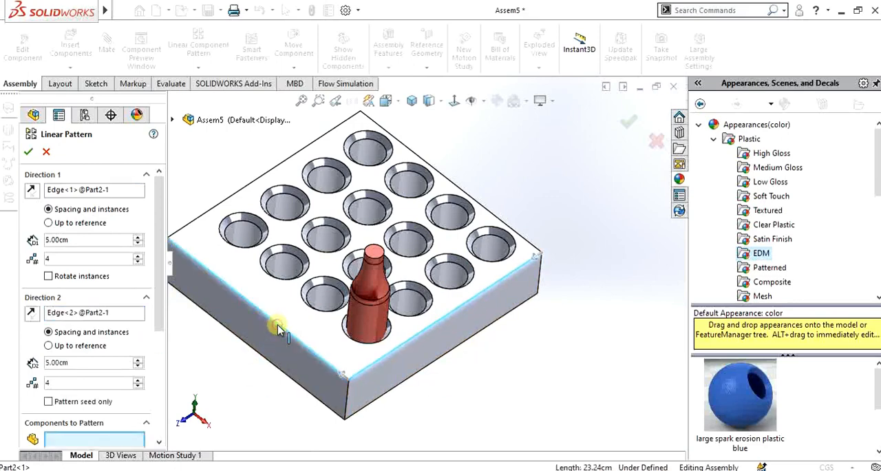
{"action": "left_click_drag", "start_coordinate": [159, 309], "coordinate": [159, 344]}
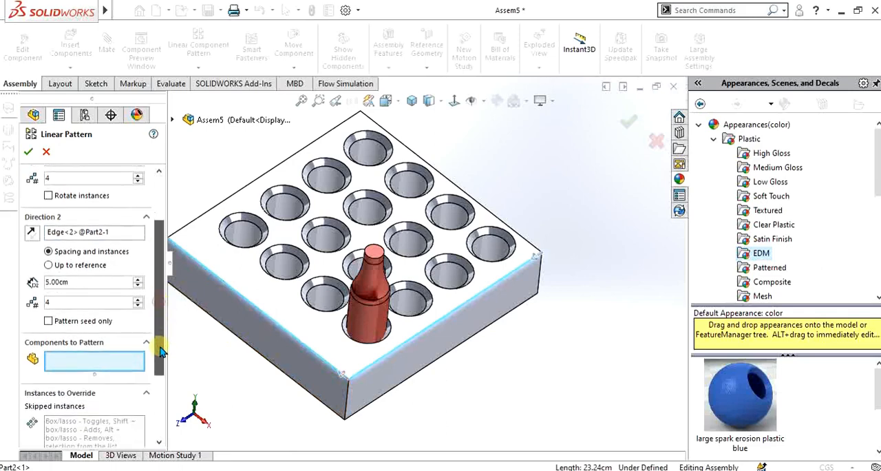
{"action": "left_click", "coordinate": [371, 322]}
- Adjust the bottle pattern's two directions so that the copies extend across the block's grid of holes
{"action": "scroll", "coordinate": [455, 232], "scroll_direction": "up", "scroll_amount": 2}
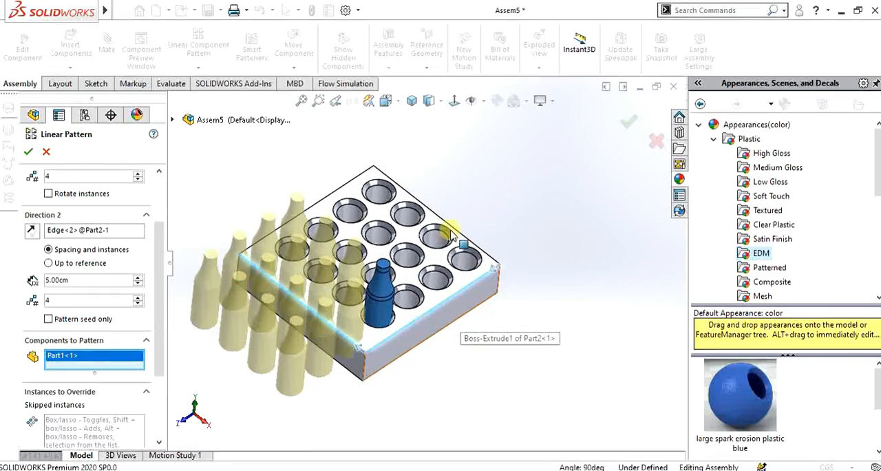
{"action": "scroll", "coordinate": [456, 228], "scroll_direction": "down", "scroll_amount": 1}
{"action": "left_click", "coordinate": [33, 231]}
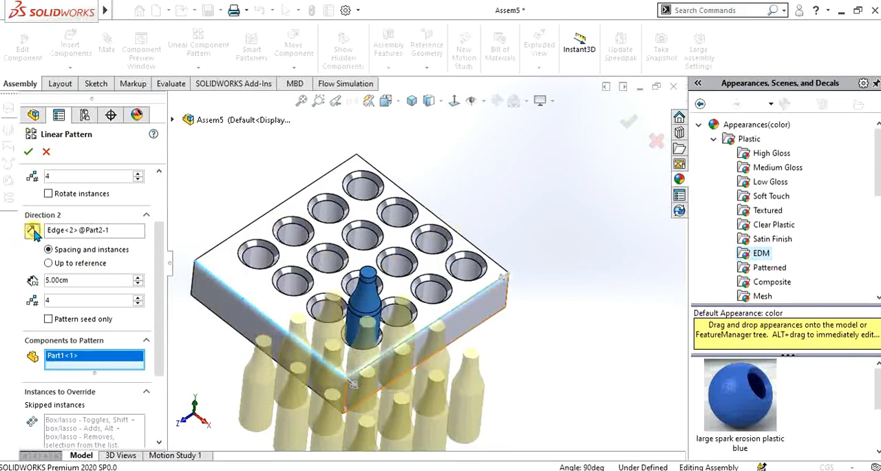
{"action": "left_click", "coordinate": [79, 283]}
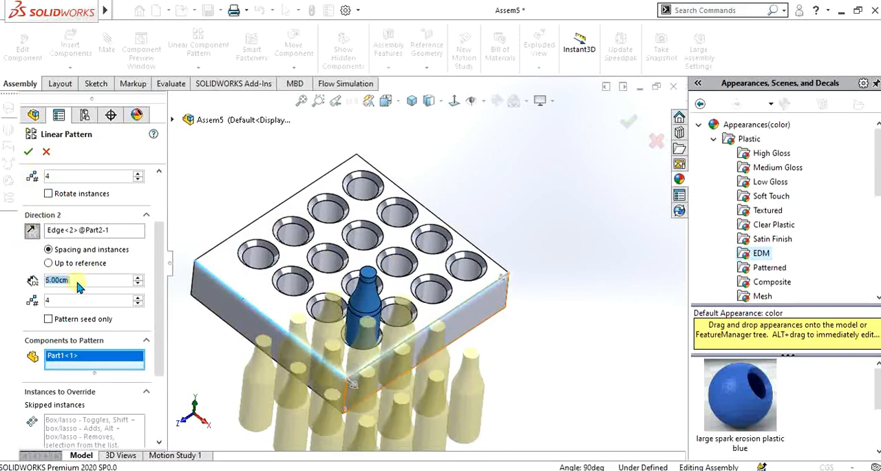
{"action": "scroll", "coordinate": [153, 265], "scroll_direction": "up", "scroll_amount": 3}
{"action": "left_click", "coordinate": [35, 190]}
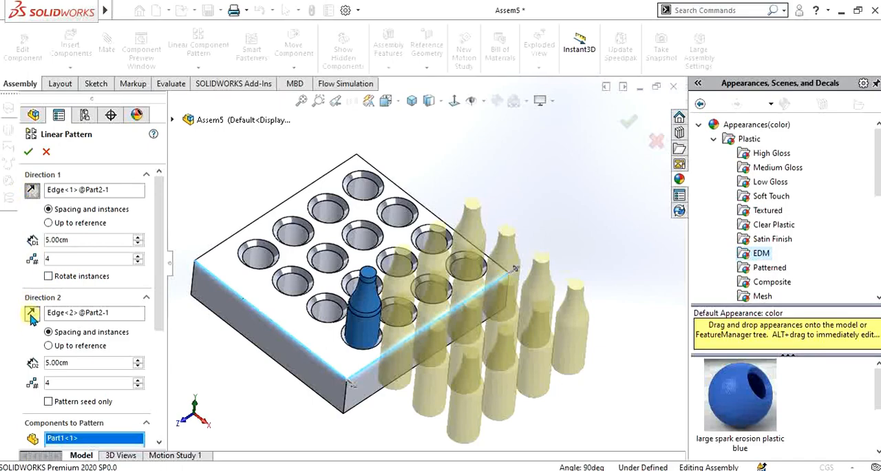
{"action": "left_click", "coordinate": [349, 383]}
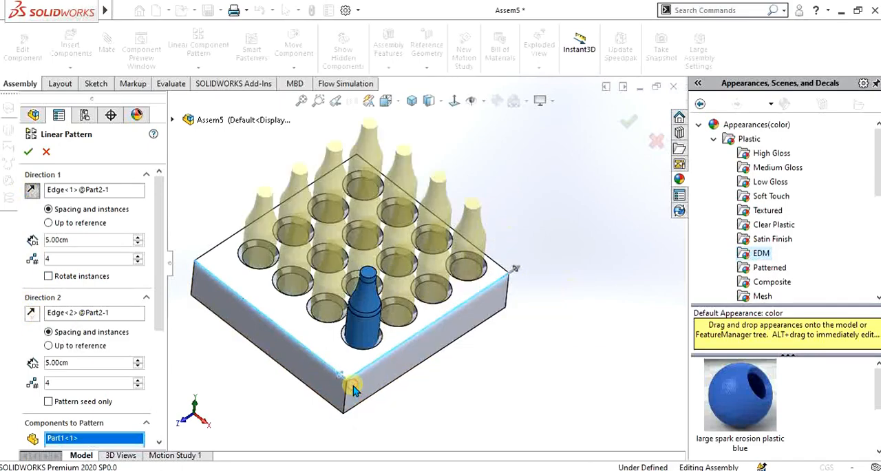
- Check the previewed bottle copies against the block's holes and review the remaining pattern settings
{"action": "scroll", "coordinate": [420, 300], "scroll_direction": "down", "scroll_amount": 3}
{"action": "middle_click_drag", "start_coordinate": [420, 300], "coordinate": [413, 316]}
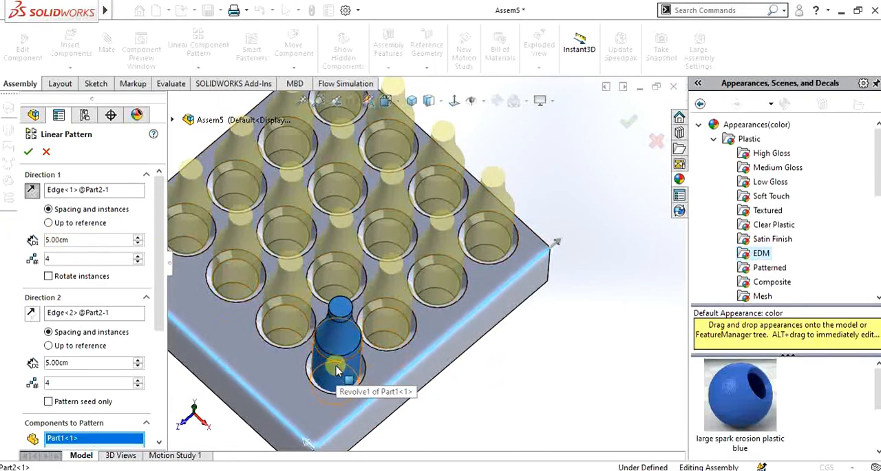
{"action": "scroll", "coordinate": [423, 260], "scroll_direction": "up", "scroll_amount": 3}
{"action": "scroll", "coordinate": [383, 237], "scroll_direction": "down", "scroll_amount": 2}
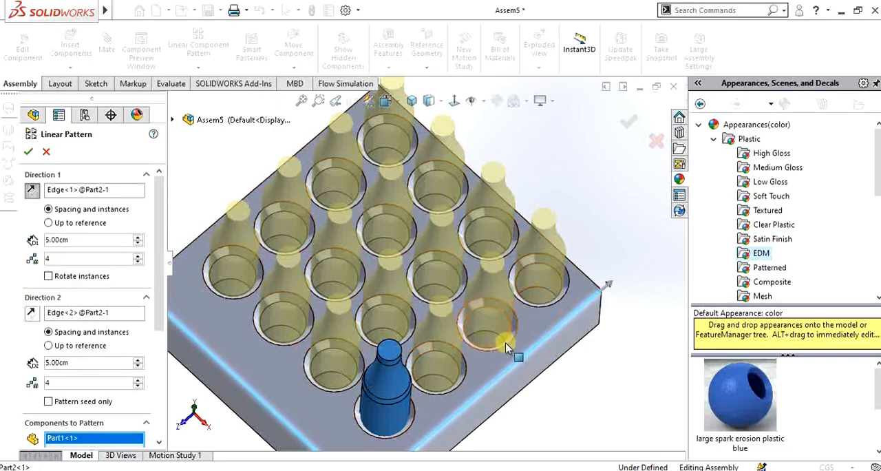
{"action": "middle_click_drag", "start_coordinate": [521, 353], "coordinate": [186, 247]}
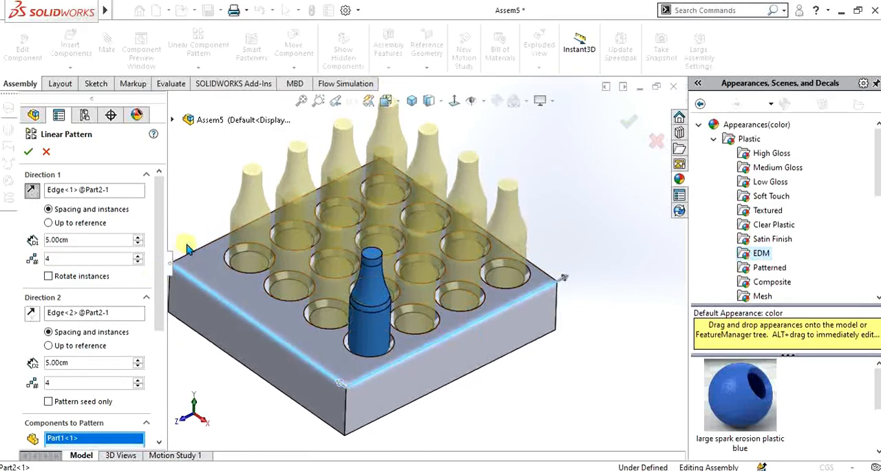
{"action": "scroll", "coordinate": [154, 289], "scroll_direction": "down", "scroll_amount": 5}
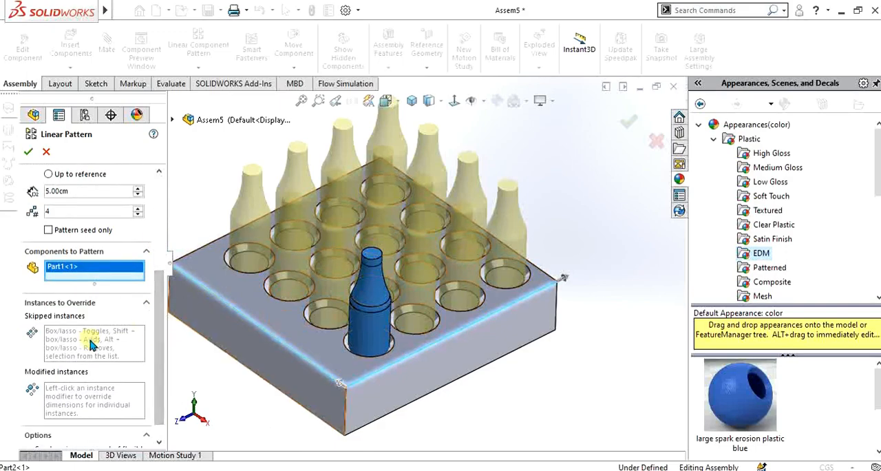
- Skip instances (3, 2) and (2, 3) in the bottle's linear pattern and create the pattern
{"action": "left_click", "coordinate": [93, 343]}
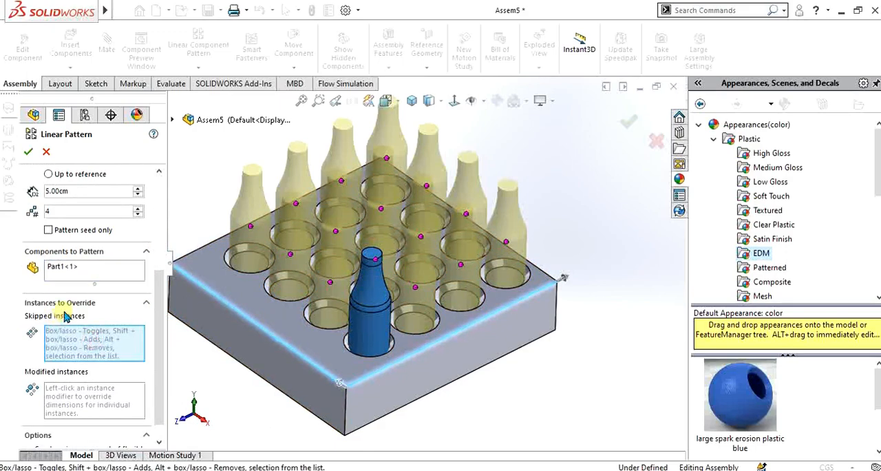
{"action": "scroll", "coordinate": [434, 236], "scroll_direction": "down", "scroll_amount": 3}
{"action": "middle_click_drag", "start_coordinate": [395, 248], "coordinate": [410, 284]}
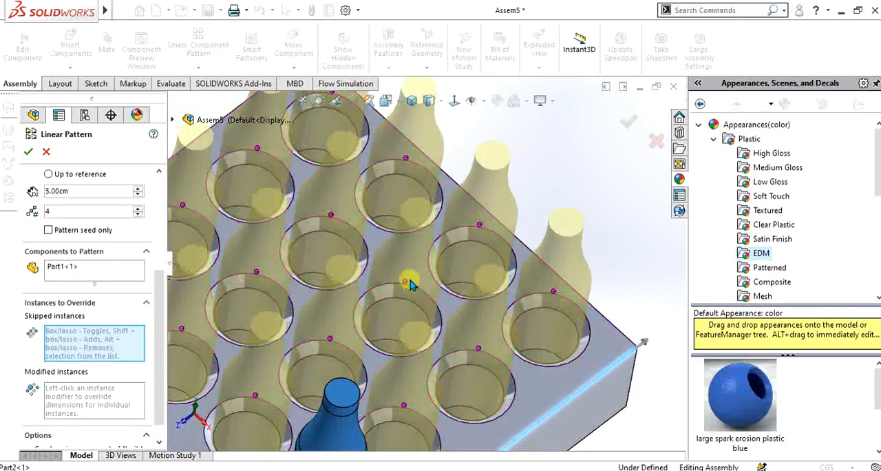
{"action": "right_click", "coordinate": [406, 284]}
{"action": "left_click", "coordinate": [417, 290]}
{"action": "scroll", "coordinate": [399, 263], "scroll_direction": "up", "scroll_amount": 4}
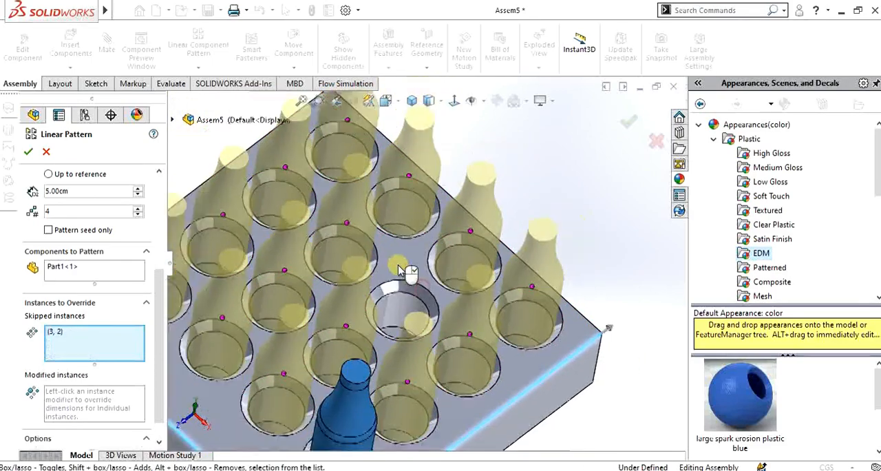
{"action": "left_click", "coordinate": [340, 277]}
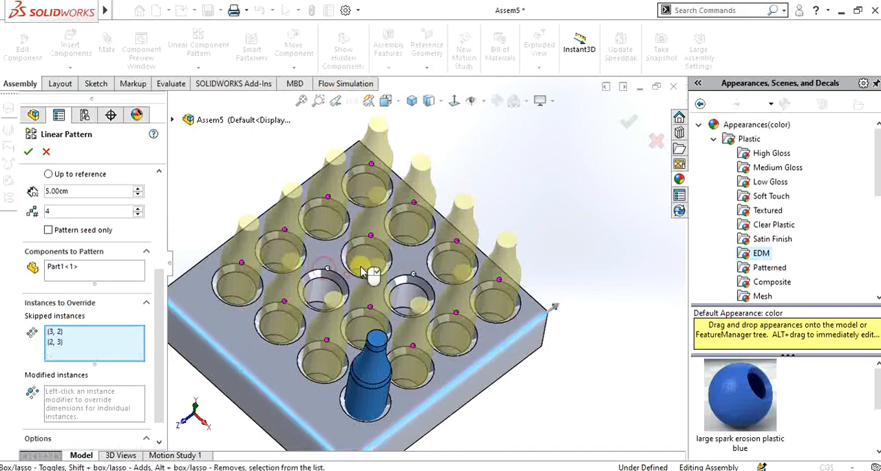
{"action": "middle_click_drag", "start_coordinate": [370, 271], "coordinate": [450, 274]}
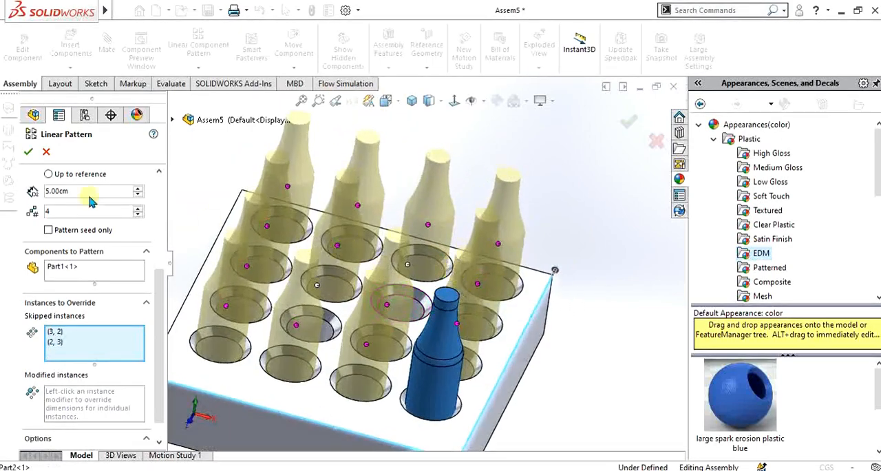
{"action": "left_click", "coordinate": [26, 152]}
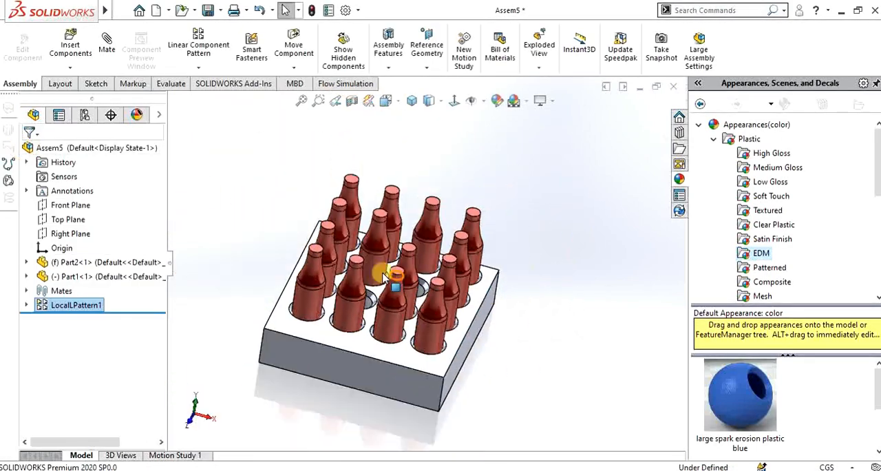
- Close the assembly of the block with its patterned bottles
{"action": "middle_click_drag", "start_coordinate": [368, 258], "coordinate": [344, 316]}
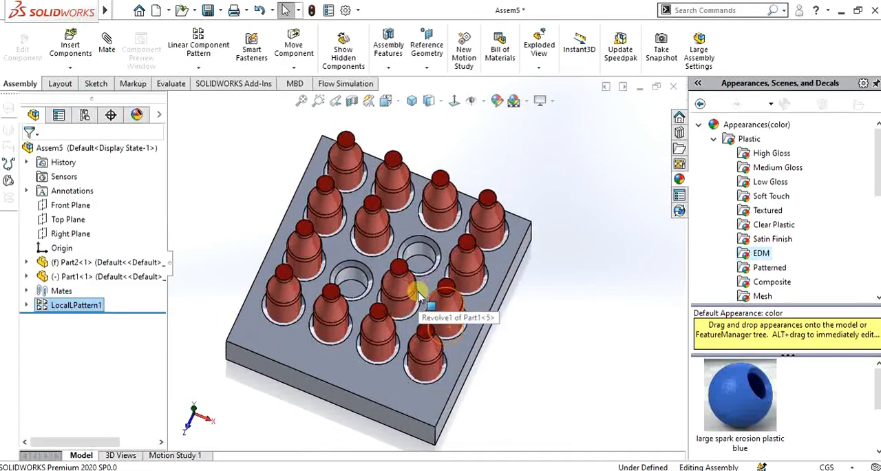
{"action": "scroll", "coordinate": [417, 292], "scroll_direction": "down", "scroll_amount": 2}
{"action": "scroll", "coordinate": [417, 287], "scroll_direction": "up", "scroll_amount": 3}
{"action": "scroll", "coordinate": [399, 258], "scroll_direction": "down", "scroll_amount": 2}
{"action": "middle_click_drag", "start_coordinate": [393, 308], "coordinate": [364, 218]}
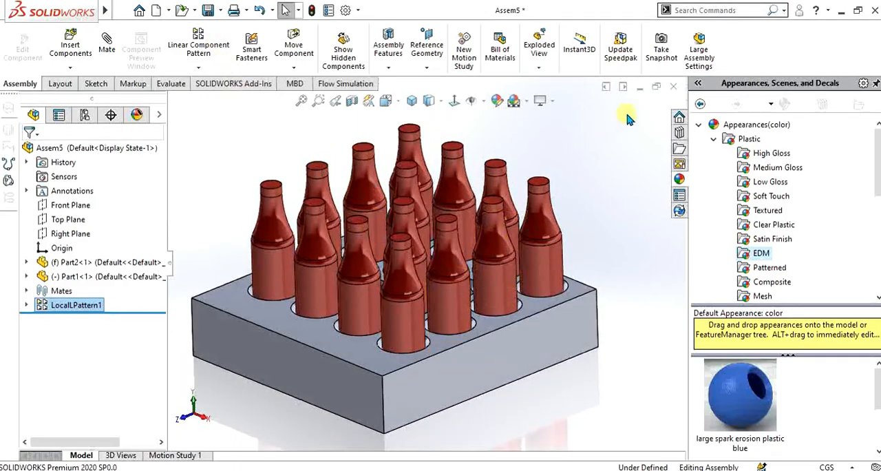
{"action": "left_click", "coordinate": [673, 87]}
{"action": "left_click", "coordinate": [351, 275]}
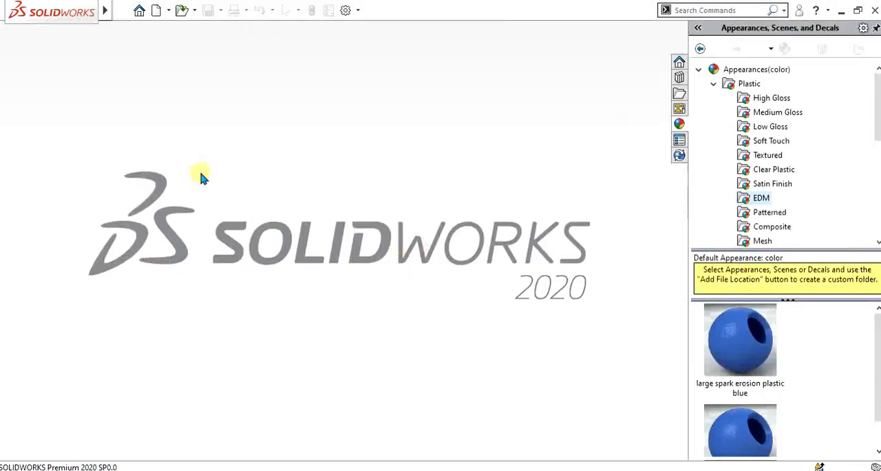
- Create a new assembly and place the holed disc Part3 in it, turned 90° about the X axis
{"action": "left_click", "coordinate": [121, 11]}
{"action": "left_click", "coordinate": [124, 30]}
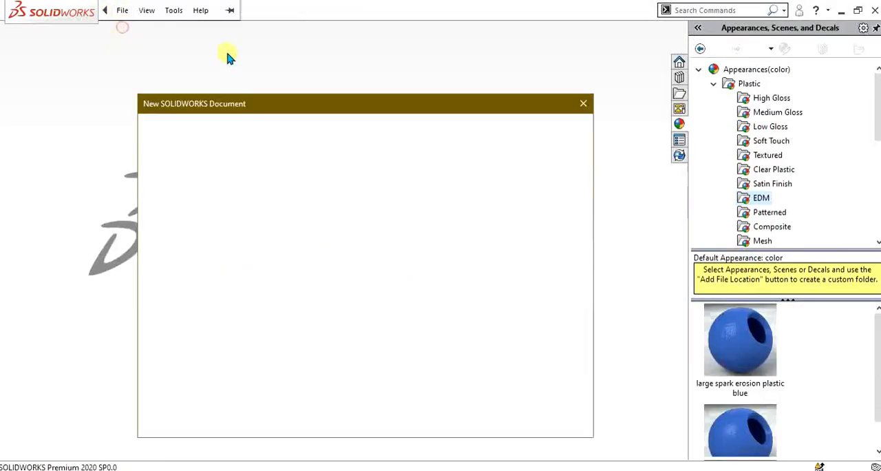
{"action": "left_click", "coordinate": [422, 411]}
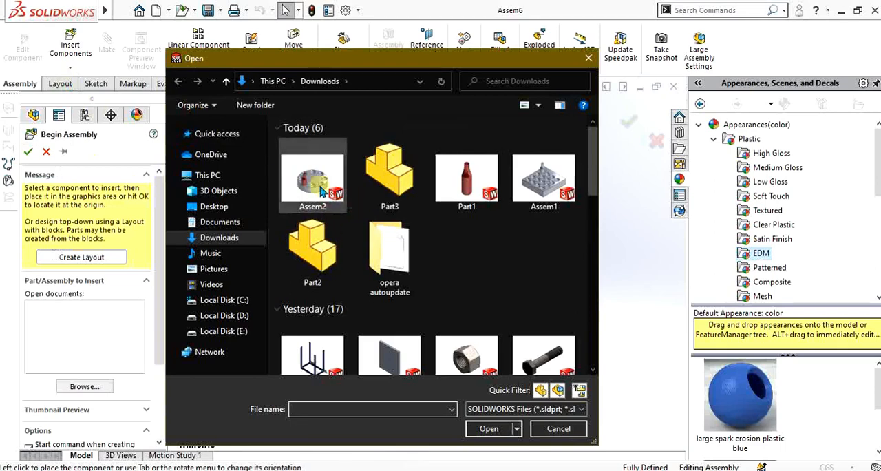
{"action": "left_click", "coordinate": [399, 190]}
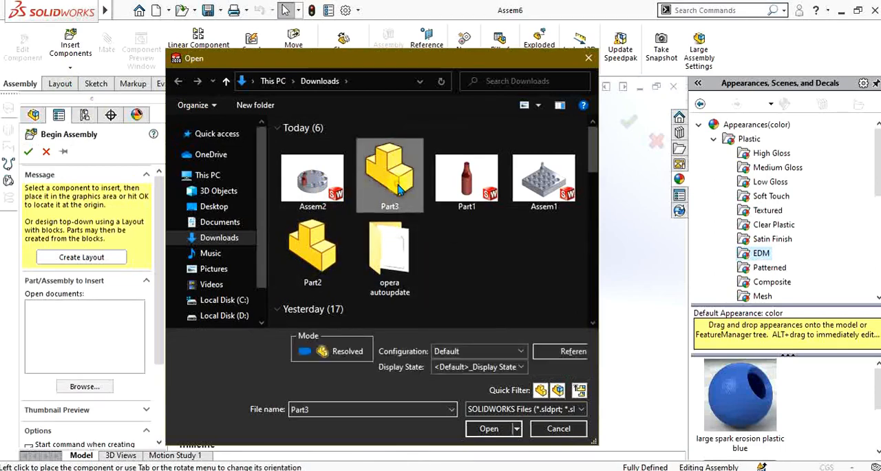
{"action": "left_click", "coordinate": [488, 428]}
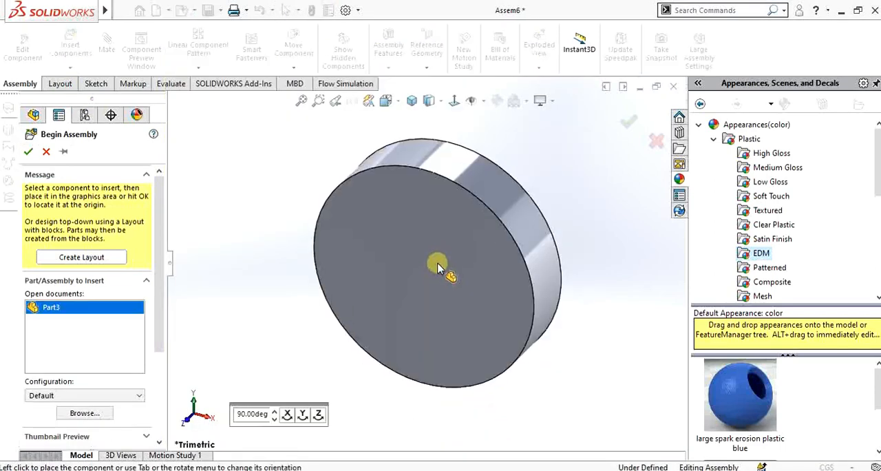
{"action": "left_click", "coordinate": [411, 292]}
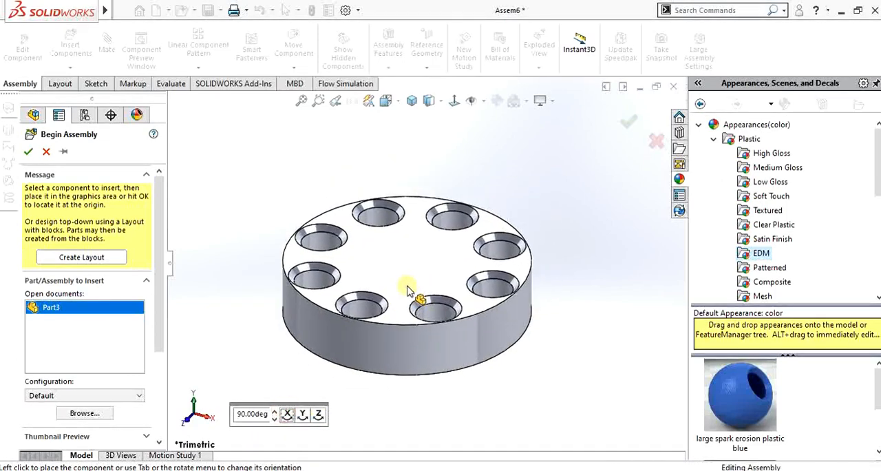
- Insert the bottle Part1 into the assembly and place it on top of the disc
{"action": "scroll", "coordinate": [457, 251], "scroll_direction": "down", "scroll_amount": 1}
{"action": "scroll", "coordinate": [462, 226], "scroll_direction": "up", "scroll_amount": 3}
{"action": "scroll", "coordinate": [464, 225], "scroll_direction": "down", "scroll_amount": 2}
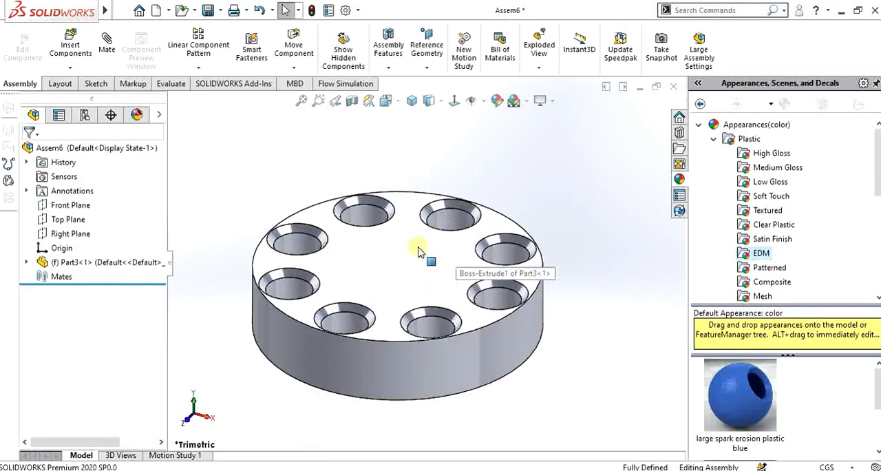
{"action": "left_click", "coordinate": [83, 48]}
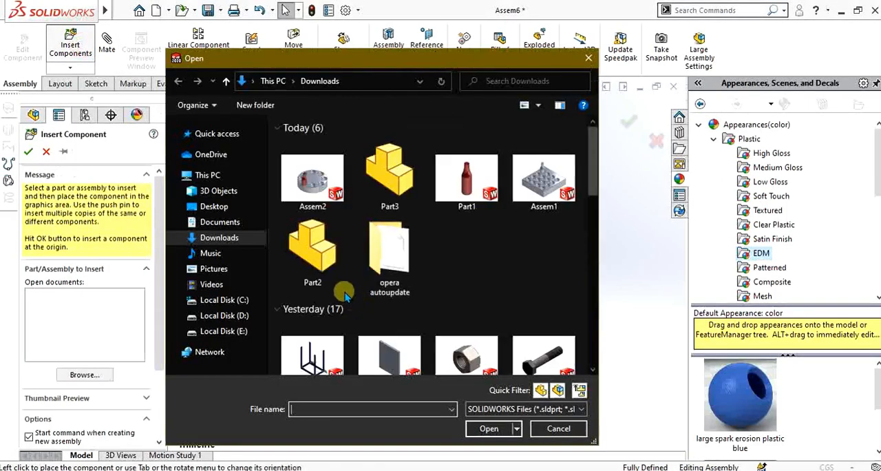
{"action": "left_click", "coordinate": [473, 182]}
{"action": "left_click", "coordinate": [486, 426]}
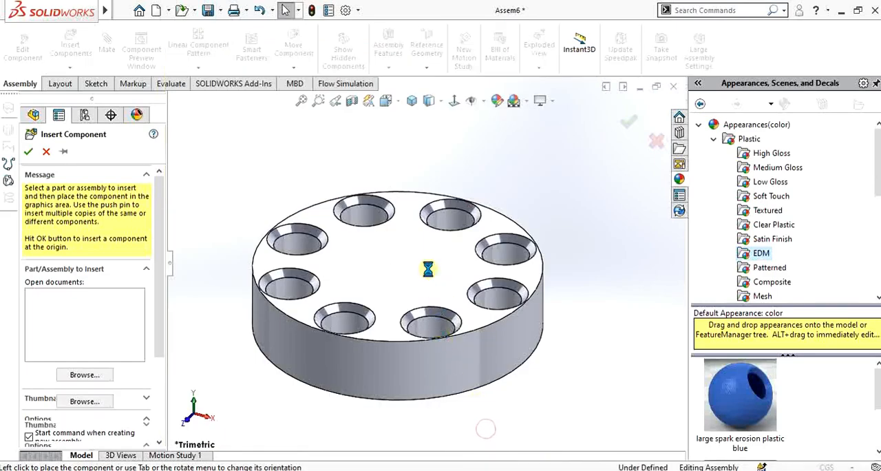
{"action": "left_click", "coordinate": [423, 247]}
{"action": "scroll", "coordinate": [409, 285], "scroll_direction": "down", "scroll_amount": 3}
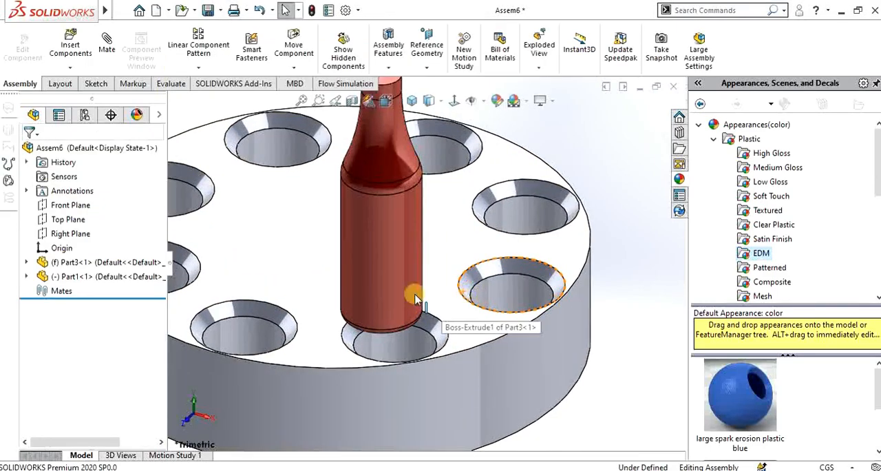
- Seat the bottle in the disc's front hole and clear the selection
{"action": "left_click", "coordinate": [378, 245]}
{"action": "left_click_drag", "start_coordinate": [384, 255], "coordinate": [416, 323], "text": "alt"}
{"action": "left_click", "coordinate": [570, 353]}
{"action": "scroll", "coordinate": [572, 351], "scroll_direction": "up", "scroll_amount": 3}
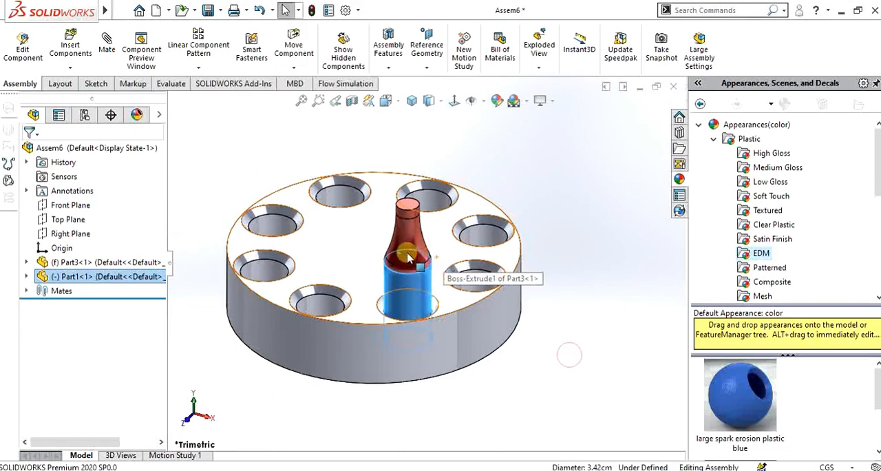
{"action": "left_click", "coordinate": [575, 348]}
- Examine how the bottle sits in its hole and how the disc's holes are arranged around the centre
{"action": "middle_click_drag", "start_coordinate": [372, 233], "coordinate": [365, 281]}
{"action": "scroll", "coordinate": [362, 276], "scroll_direction": "up", "scroll_amount": 3}
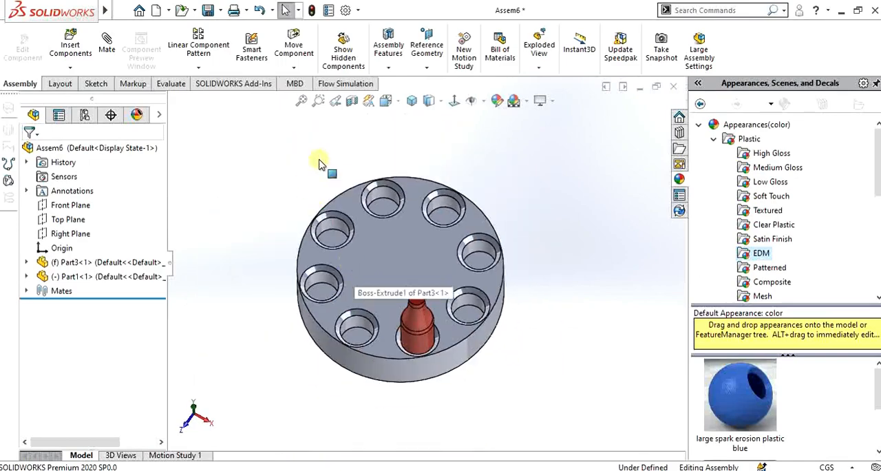
{"action": "scroll", "coordinate": [322, 165], "scroll_direction": "down", "scroll_amount": 3}
{"action": "middle_click_drag", "start_coordinate": [368, 244], "coordinate": [395, 275]}
{"action": "scroll", "coordinate": [406, 279], "scroll_direction": "down", "scroll_amount": 2}
{"action": "scroll", "coordinate": [422, 290], "scroll_direction": "down", "scroll_amount": 2}
{"action": "scroll", "coordinate": [424, 296], "scroll_direction": "up", "scroll_amount": 2}
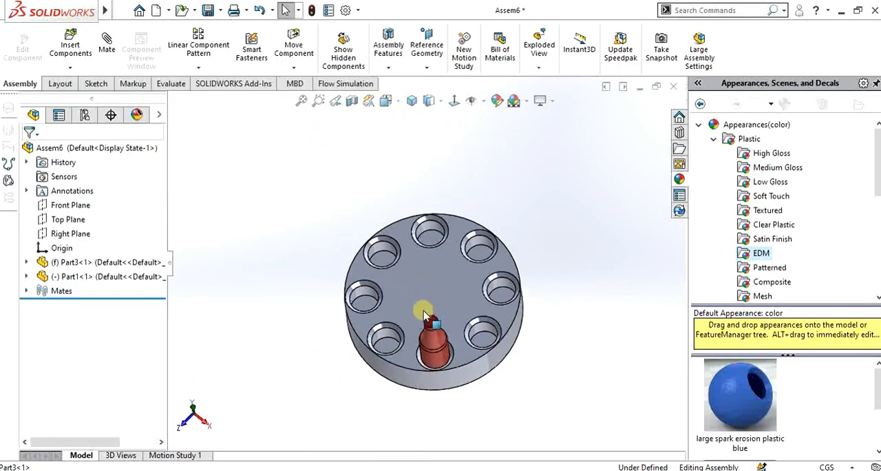
{"action": "scroll", "coordinate": [430, 311], "scroll_direction": "down", "scroll_amount": 3}
{"action": "middle_click_drag", "start_coordinate": [456, 267], "coordinate": [368, 190]}
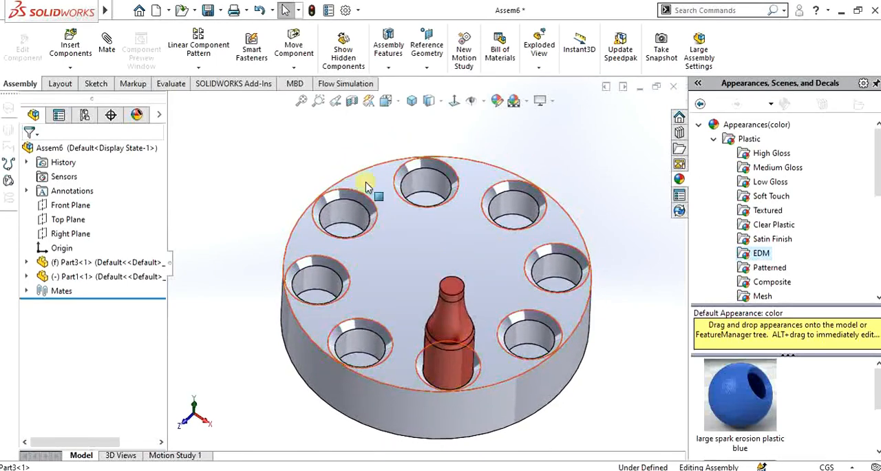
- Start a circular component pattern of the bottle around the disc's top outer edge, equally spaced over 360°
{"action": "left_click", "coordinate": [198, 67]}
{"action": "left_click", "coordinate": [211, 103]}
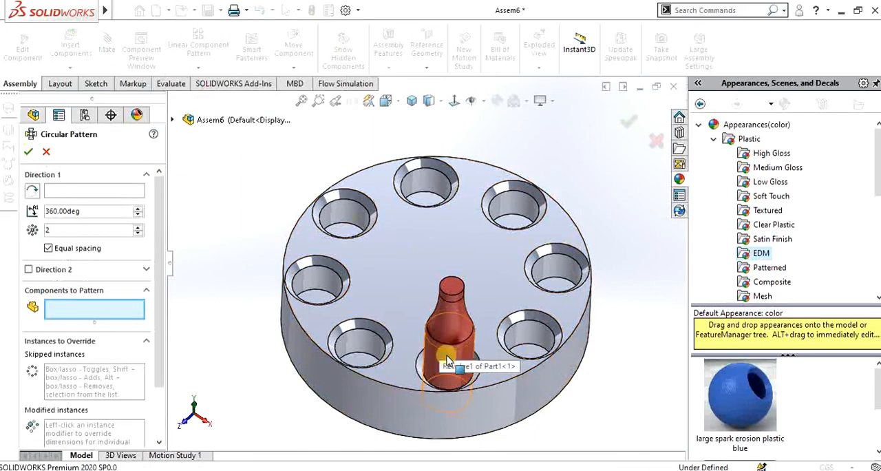
{"action": "left_click", "coordinate": [55, 190]}
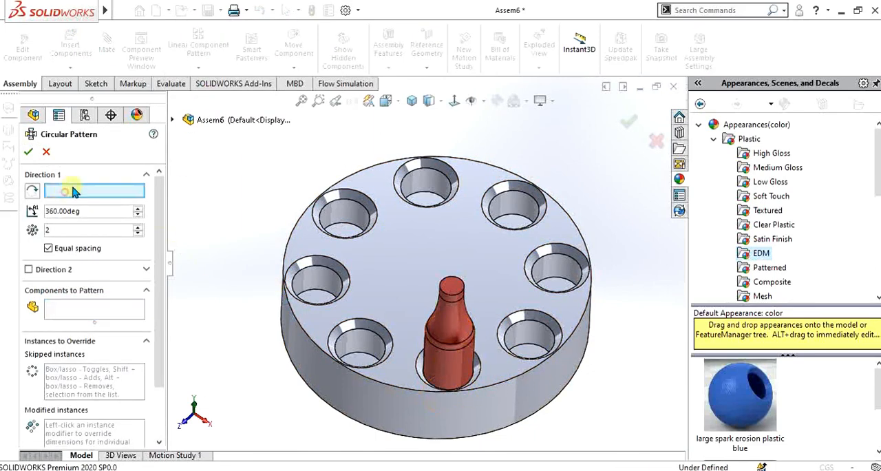
{"action": "left_click", "coordinate": [369, 172]}
{"action": "left_click", "coordinate": [94, 314]}
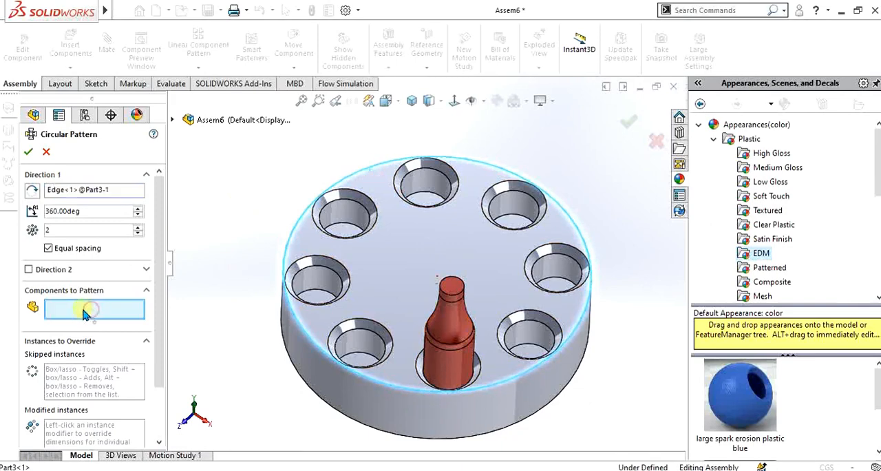
{"action": "left_click", "coordinate": [457, 364]}
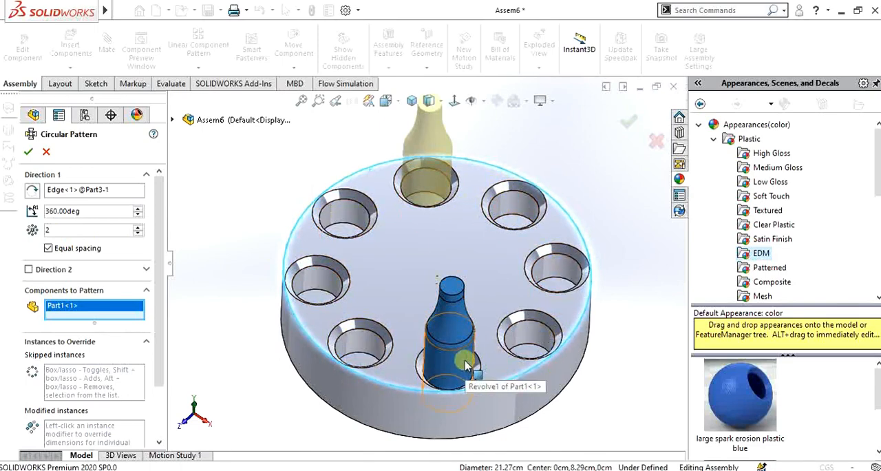
- Set the circular pattern to 8 instances
{"action": "left_click", "coordinate": [138, 227]}
{"action": "left_click", "coordinate": [138, 226]}
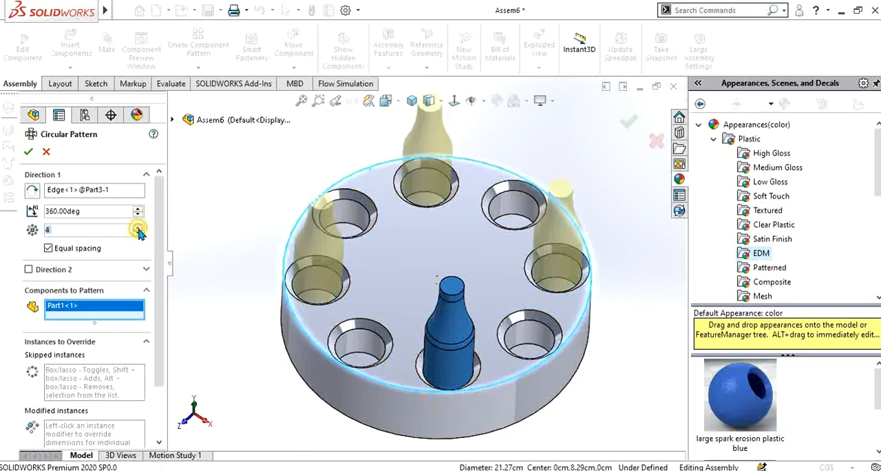
{"action": "left_click", "coordinate": [137, 227]}
{"action": "left_click", "coordinate": [137, 226]}
{"action": "left_click", "coordinate": [138, 227]}
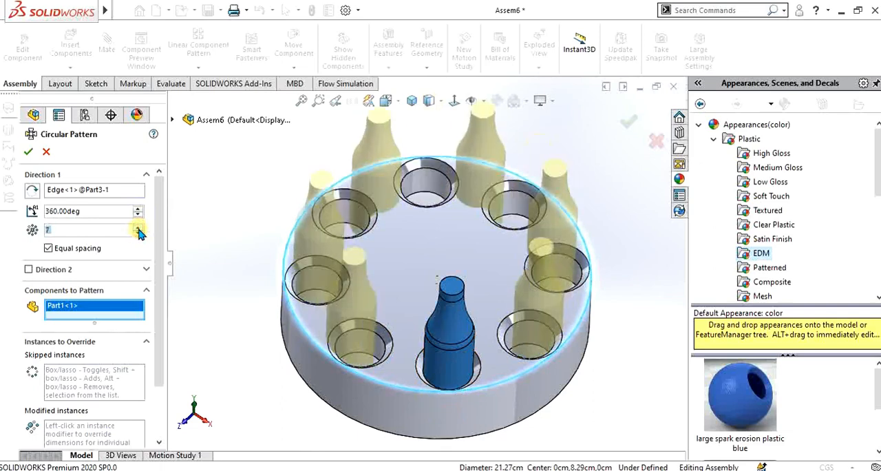
{"action": "left_click", "coordinate": [138, 226]}
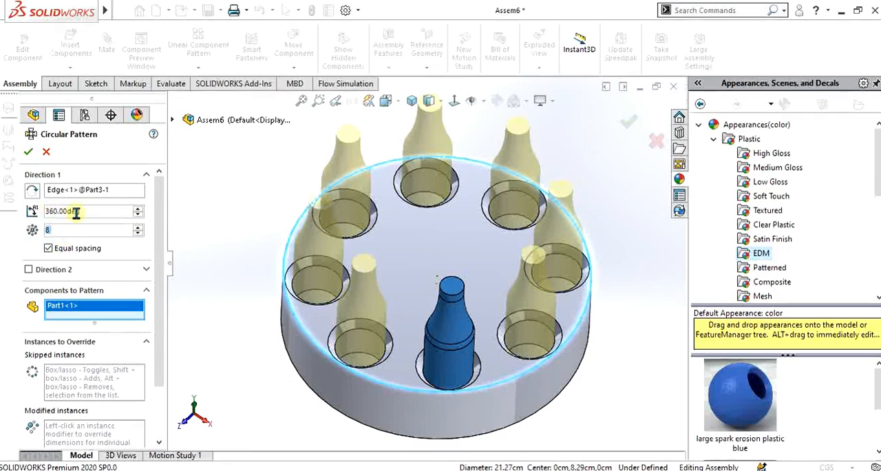
- Skip instances 7 and 4 in the bottle's circular pattern
{"action": "left_click_drag", "start_coordinate": [154, 212], "coordinate": [163, 245]}
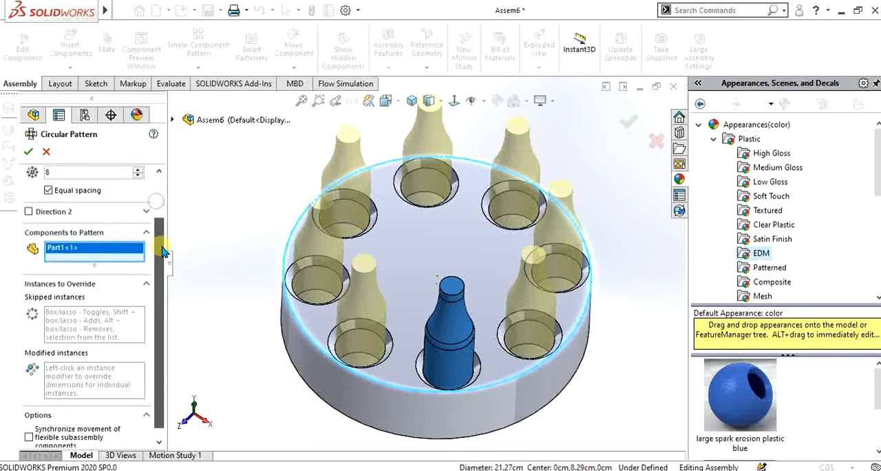
{"action": "left_click", "coordinate": [92, 315]}
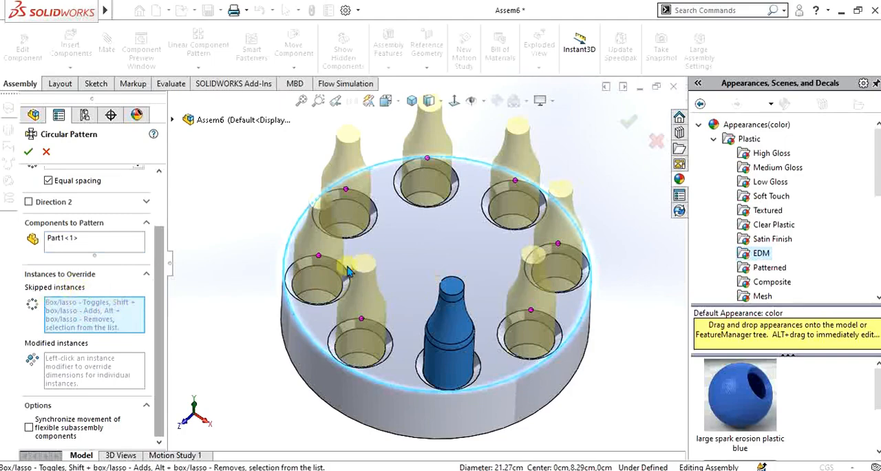
{"action": "middle_click_drag", "start_coordinate": [428, 186], "coordinate": [432, 259]}
{"action": "right_click", "coordinate": [545, 234]}
{"action": "left_click", "coordinate": [578, 239]}
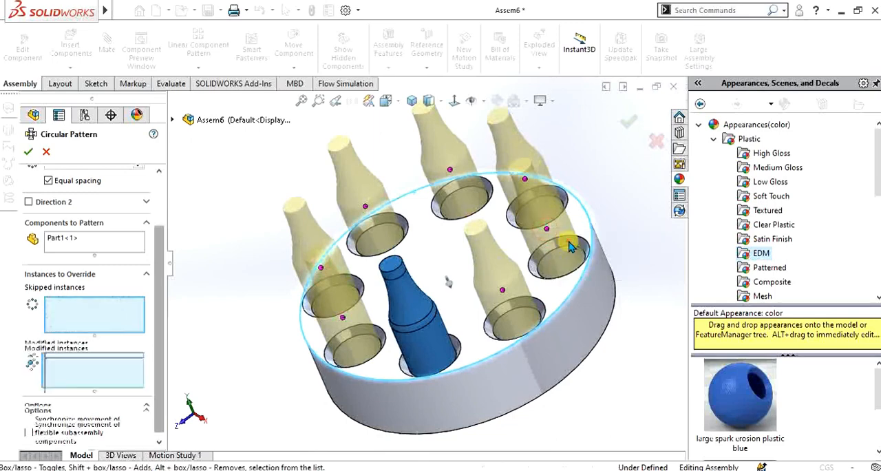
{"action": "middle_click_drag", "start_coordinate": [472, 206], "coordinate": [494, 204]}
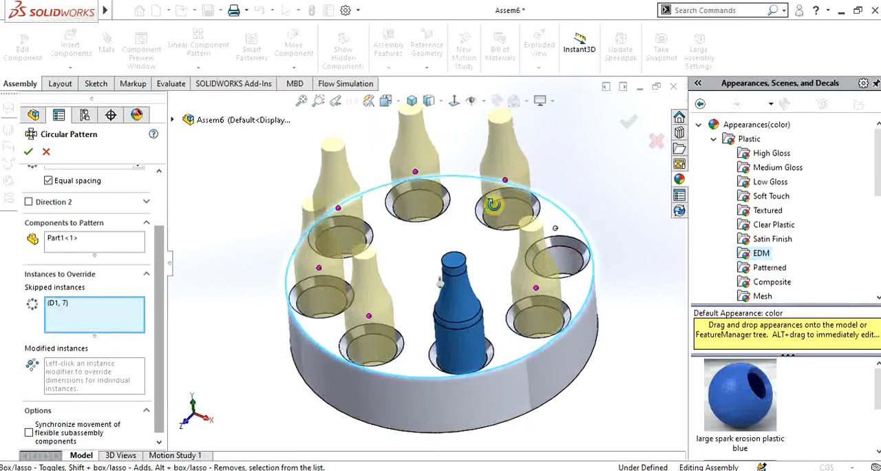
{"action": "right_click", "coordinate": [338, 210]}
{"action": "left_click", "coordinate": [382, 218]}
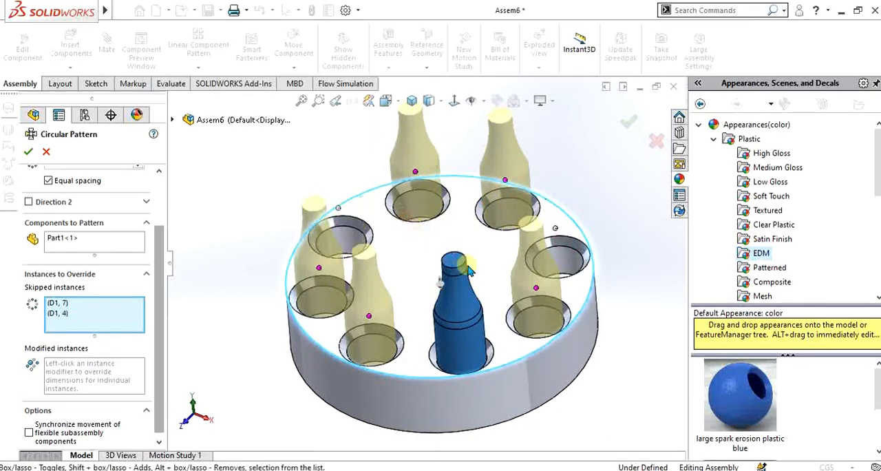
{"action": "middle_click_drag", "start_coordinate": [406, 220], "coordinate": [405, 298]}
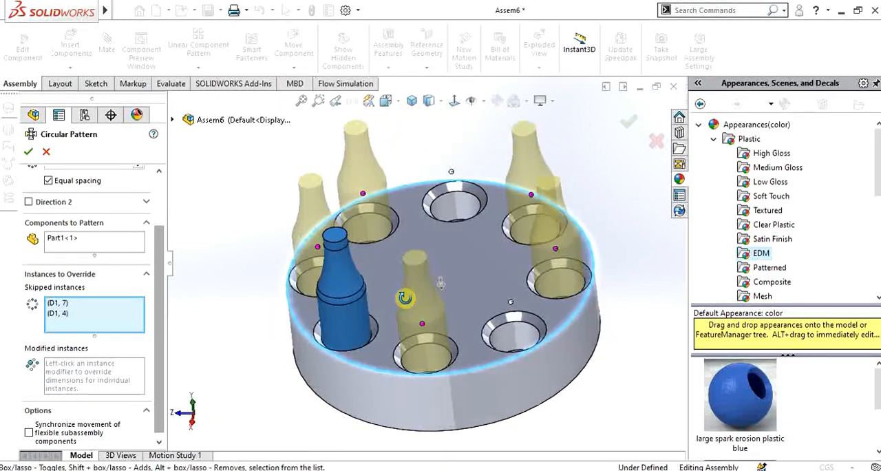
- Complete the circular bottle pattern around the disc with the selected instances skipped
{"action": "left_click", "coordinate": [28, 153]}
{"action": "scroll", "coordinate": [447, 224], "scroll_direction": "up", "scroll_amount": 4}
{"action": "scroll", "coordinate": [452, 220], "scroll_direction": "down", "scroll_amount": 4}
{"action": "middle_click_drag", "start_coordinate": [432, 307], "coordinate": [395, 289]}
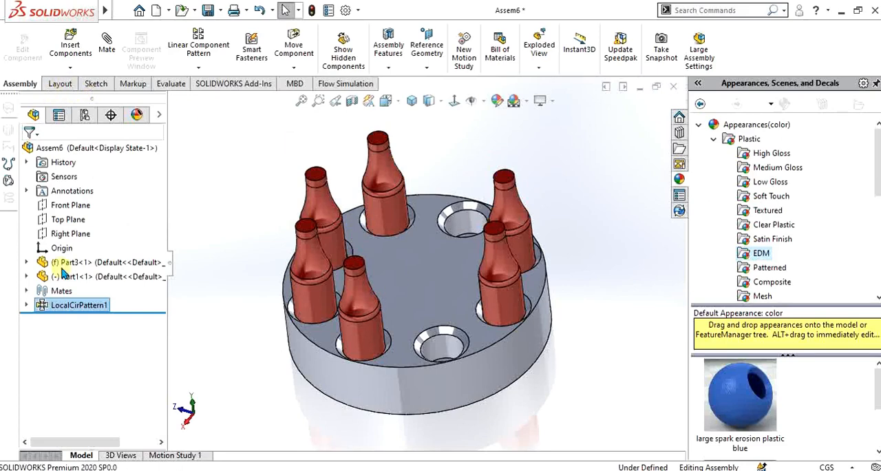
- Delete the circular component pattern so only the original bottle stays in the disc
{"action": "right_click", "coordinate": [74, 311]}
{"action": "left_click", "coordinate": [103, 346]}
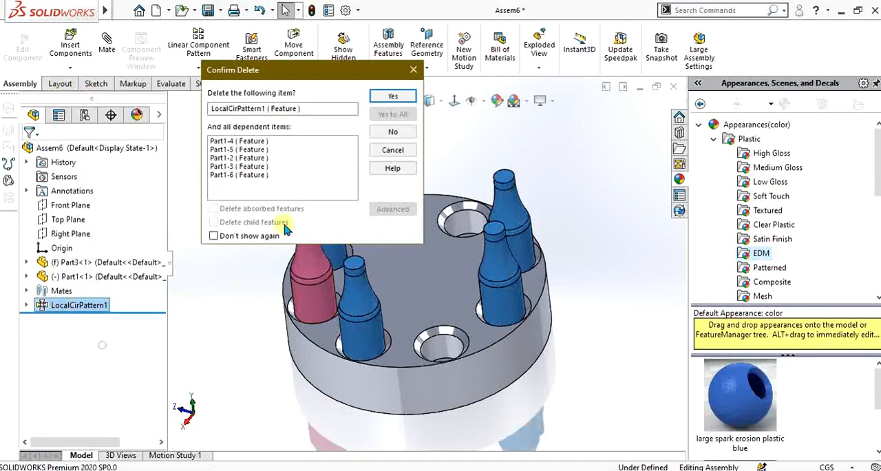
{"action": "left_click", "coordinate": [391, 97]}
{"action": "scroll", "coordinate": [426, 289], "scroll_direction": "down", "scroll_amount": 5}
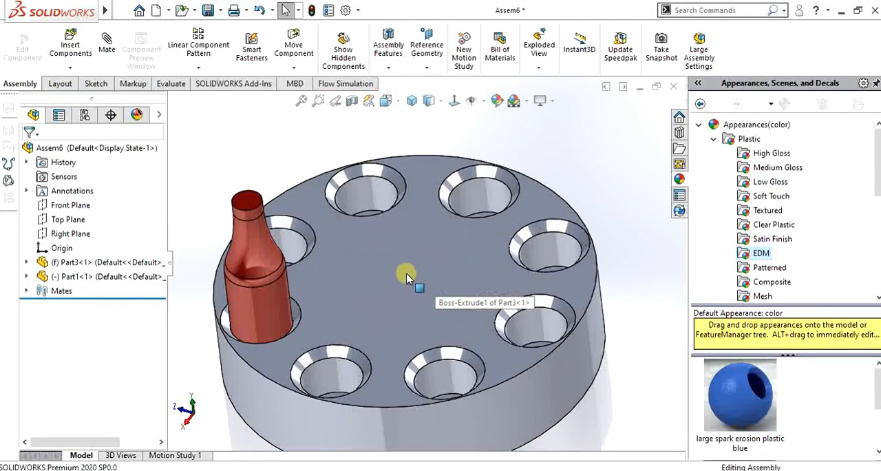
- Start a pattern-driven component pattern with the bottle as the component to pattern
{"action": "scroll", "coordinate": [426, 281], "scroll_direction": "up", "scroll_amount": 3}
{"action": "left_click", "coordinate": [198, 68]}
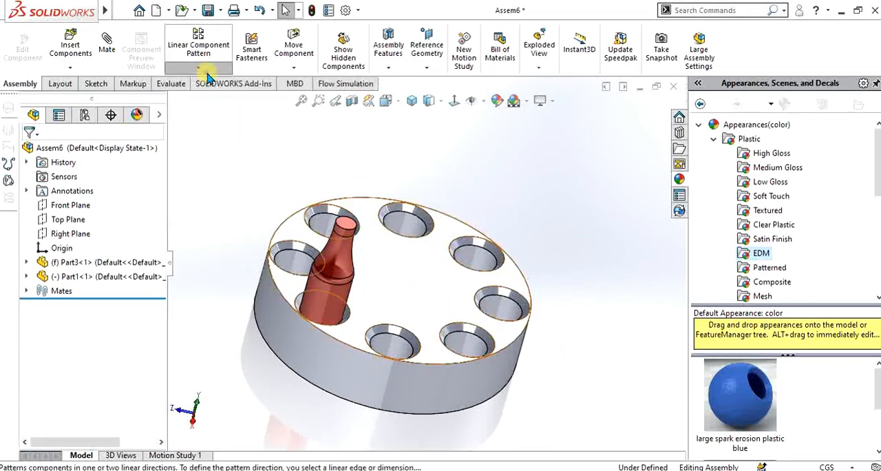
{"action": "left_click", "coordinate": [229, 118]}
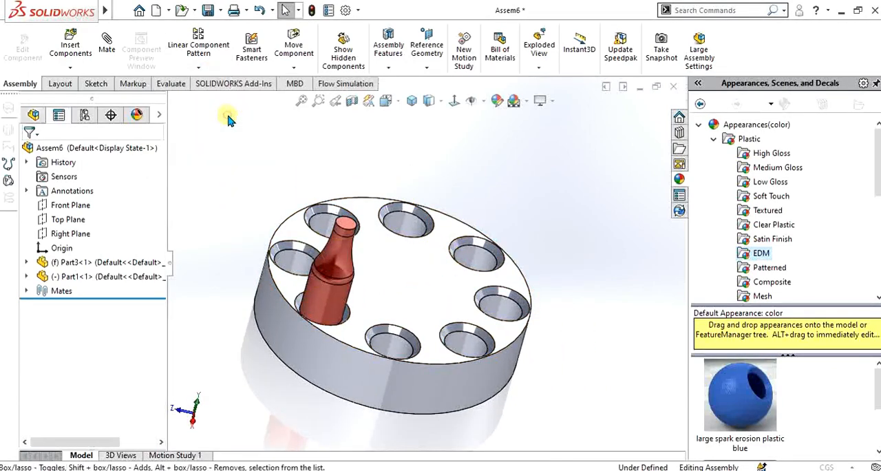
{"action": "scroll", "coordinate": [538, 240], "scroll_direction": "up", "scroll_amount": 2}
{"action": "scroll", "coordinate": [519, 214], "scroll_direction": "down", "scroll_amount": 3}
{"action": "middle_click_drag", "start_coordinate": [484, 253], "coordinate": [417, 329]}
{"action": "scroll", "coordinate": [268, 237], "scroll_direction": "down", "scroll_amount": 4}
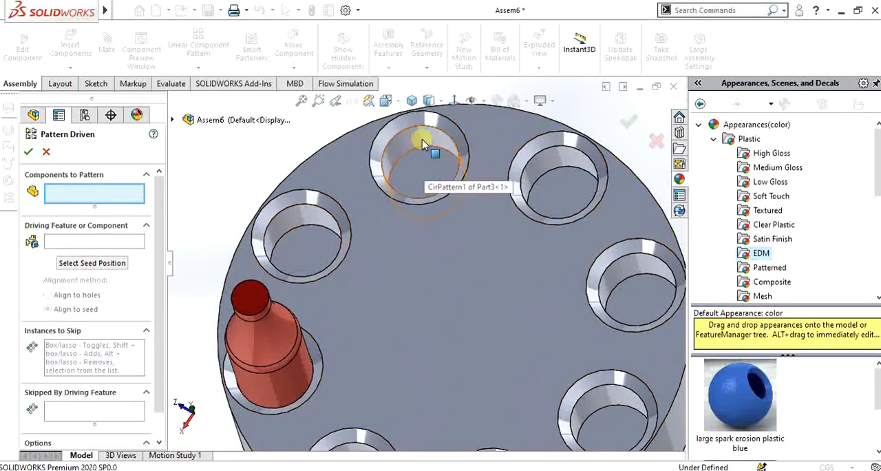
{"action": "scroll", "coordinate": [422, 167], "scroll_direction": "up", "scroll_amount": 4}
{"action": "scroll", "coordinate": [460, 302], "scroll_direction": "down", "scroll_amount": 4}
{"action": "middle_click_drag", "start_coordinate": [405, 367], "coordinate": [407, 312]}
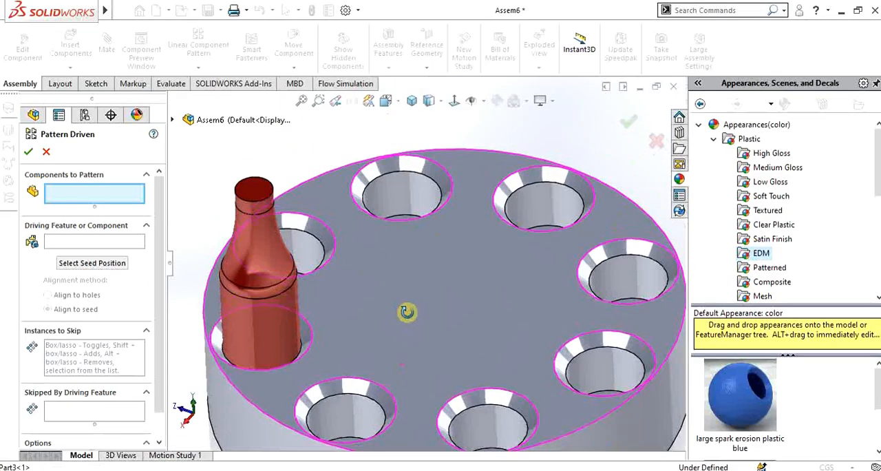
{"action": "middle_click_drag", "start_coordinate": [305, 252], "coordinate": [477, 289]}
{"action": "scroll", "coordinate": [446, 263], "scroll_direction": "up", "scroll_amount": 5}
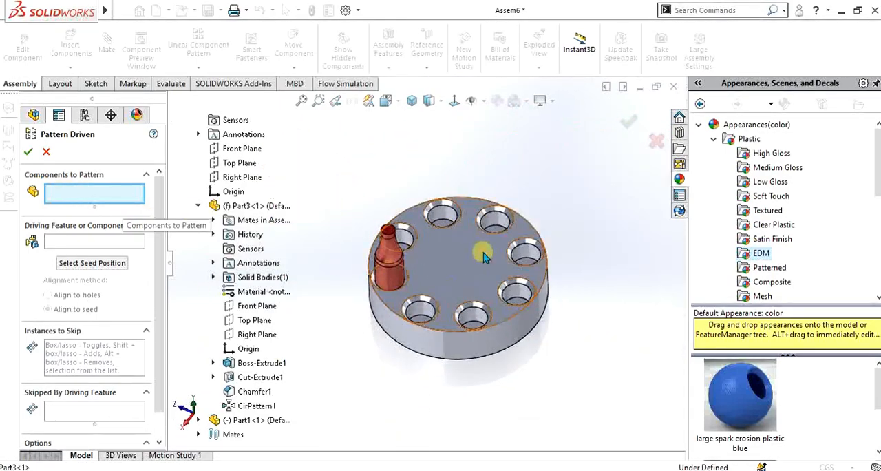
{"action": "scroll", "coordinate": [484, 256], "scroll_direction": "down", "scroll_amount": 4}
{"action": "left_click", "coordinate": [318, 288]}
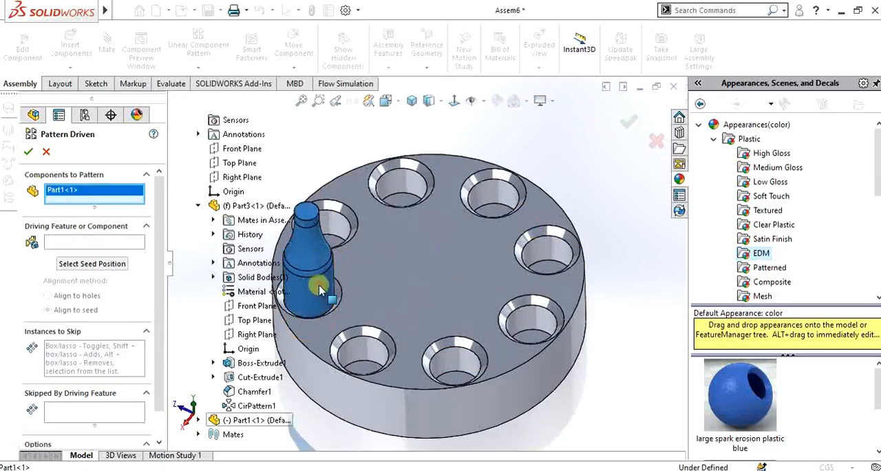
- Use the disc's circular hole pattern, CirPattern1, as the driving feature for the bottle pattern
{"action": "left_click", "coordinate": [94, 243]}
{"action": "scroll", "coordinate": [400, 238], "scroll_direction": "up", "scroll_amount": 3}
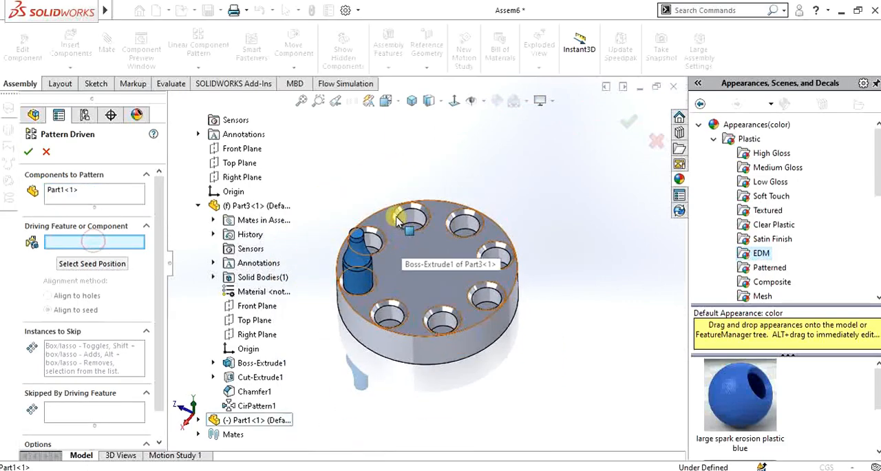
{"action": "scroll", "coordinate": [401, 236], "scroll_direction": "down", "scroll_amount": 2}
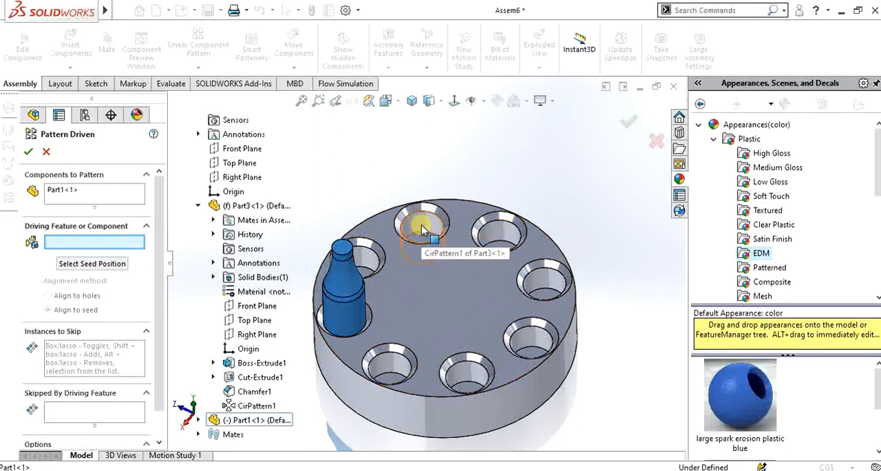
{"action": "left_click", "coordinate": [422, 230]}
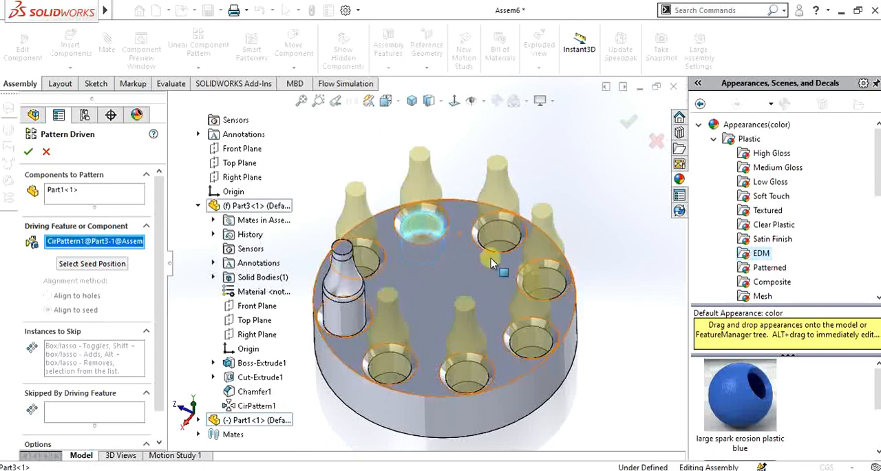
{"action": "scroll", "coordinate": [454, 248], "scroll_direction": "up", "scroll_amount": 2}
{"action": "scroll", "coordinate": [423, 295], "scroll_direction": "down", "scroll_amount": 3}
{"action": "middle_click_drag", "start_coordinate": [423, 295], "coordinate": [441, 280]}
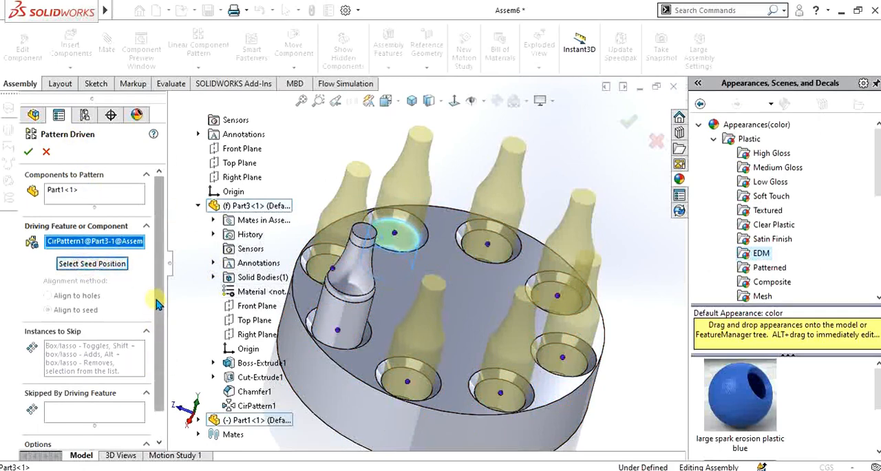
- Complete the pattern-driven bottle pattern without skipping any instances
{"action": "scroll", "coordinate": [155, 331], "scroll_direction": "down", "scroll_amount": 2}
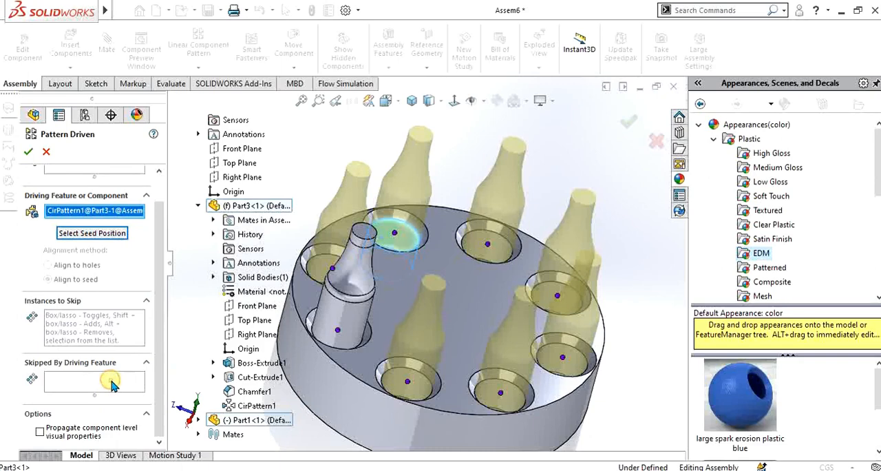
{"action": "left_click", "coordinate": [82, 333]}
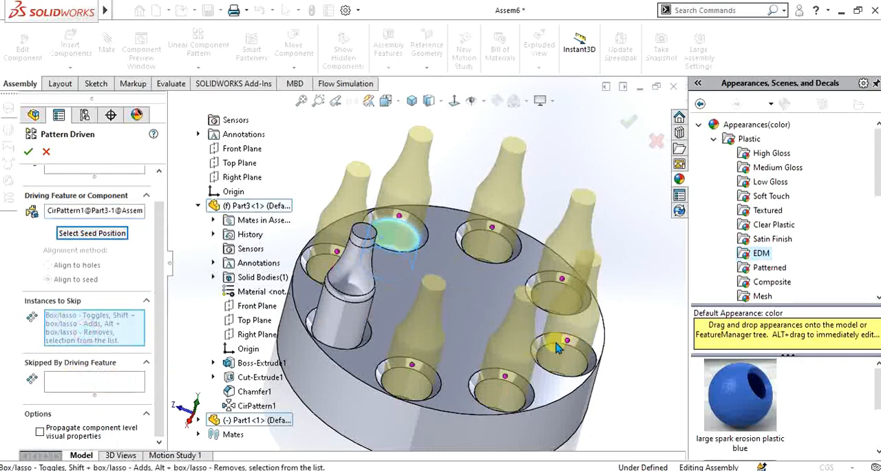
{"action": "left_click", "coordinate": [29, 153]}
{"action": "scroll", "coordinate": [413, 262], "scroll_direction": "up", "scroll_amount": 3}
{"action": "middle_click_drag", "start_coordinate": [512, 327], "coordinate": [487, 276]}
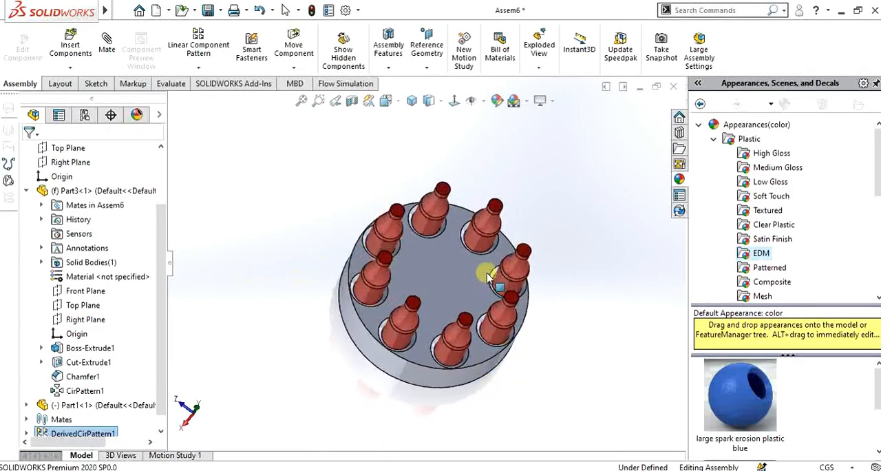
{"action": "scroll", "coordinate": [484, 296], "scroll_direction": "down", "scroll_amount": 2}
{"action": "scroll", "coordinate": [385, 209], "scroll_direction": "up", "scroll_amount": 2}
{"action": "scroll", "coordinate": [407, 251], "scroll_direction": "down", "scroll_amount": 2}
{"action": "middle_click_drag", "start_coordinate": [425, 287], "coordinate": [399, 276]}
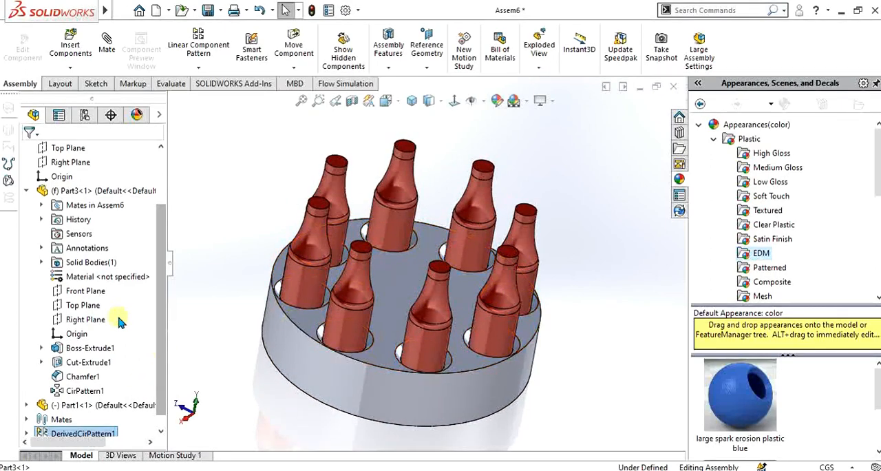
{"action": "scroll", "coordinate": [118, 319], "scroll_direction": "down", "scroll_amount": 1}
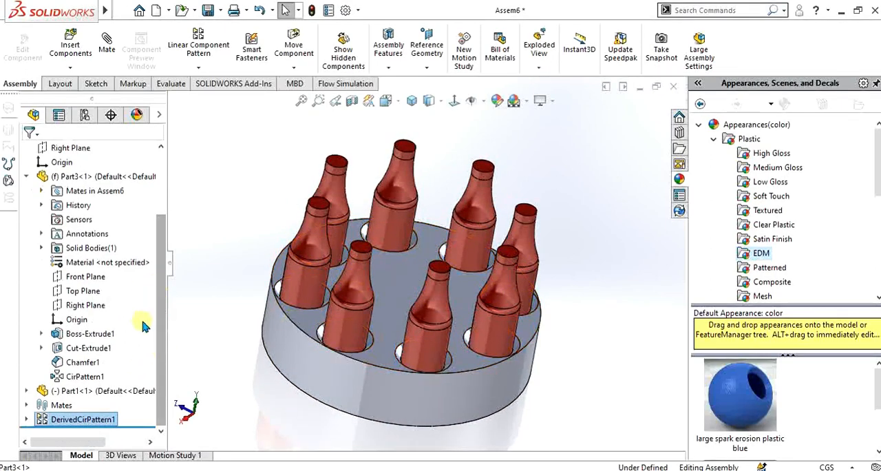
- Delete the pattern-driven component pattern, leaving only the original bottle in the disc
{"action": "left_click", "coordinate": [208, 74]}
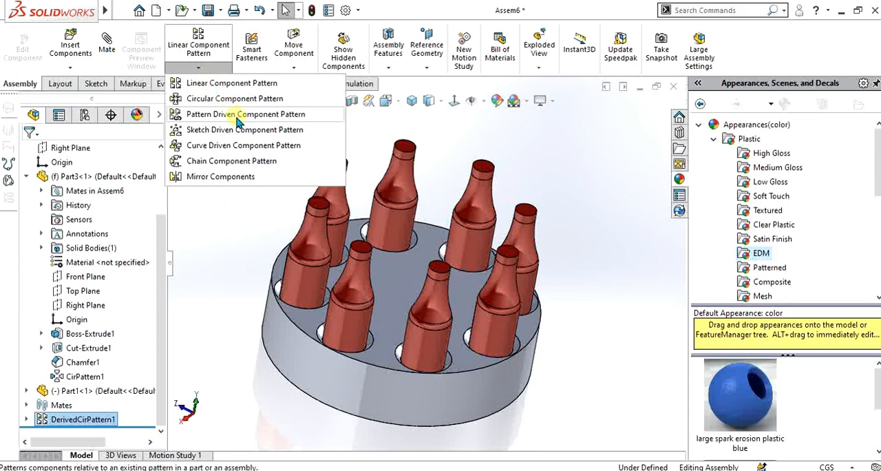
{"action": "left_click", "coordinate": [200, 67]}
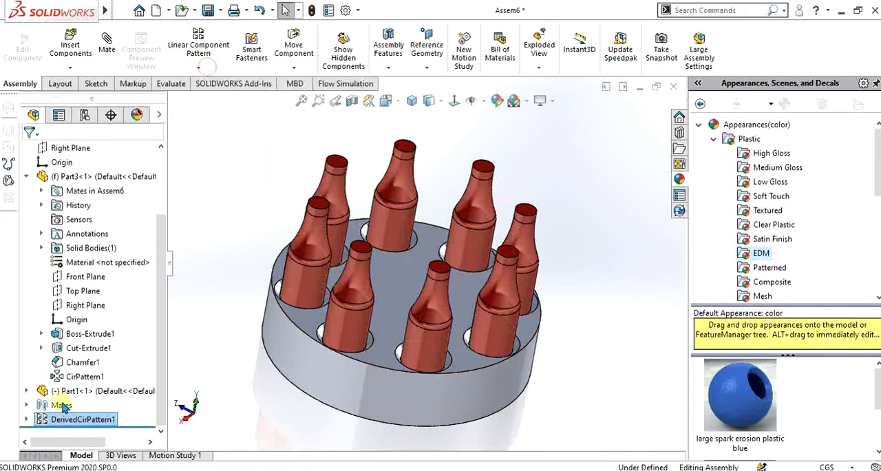
{"action": "right_click", "coordinate": [76, 421]}
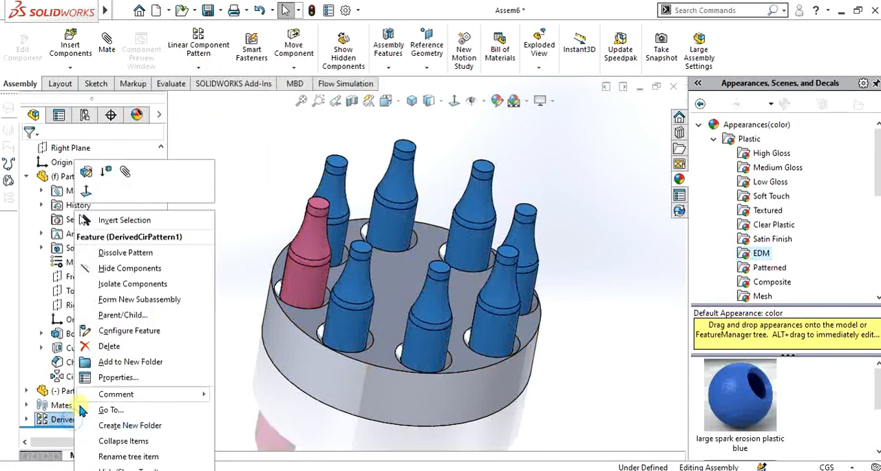
{"action": "left_click", "coordinate": [103, 342]}
{"action": "left_click", "coordinate": [393, 97]}
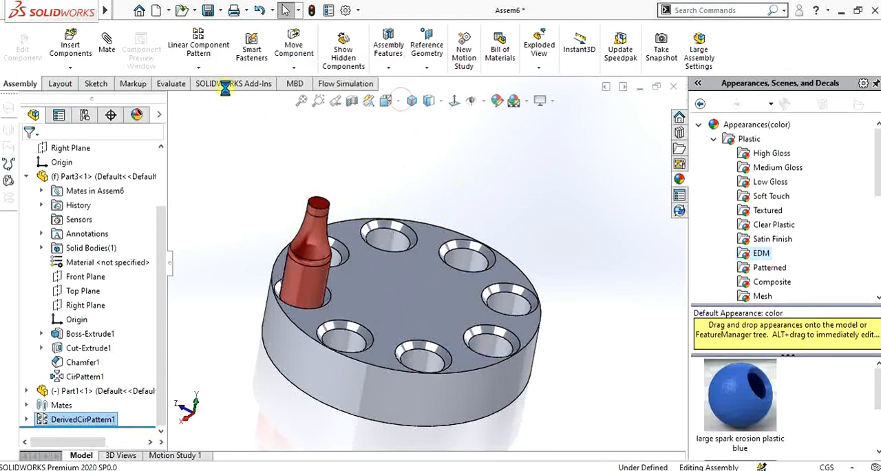
- Start an assembly sketch on the disc's top face and orient the view normal to it
{"action": "left_click", "coordinate": [198, 67]}
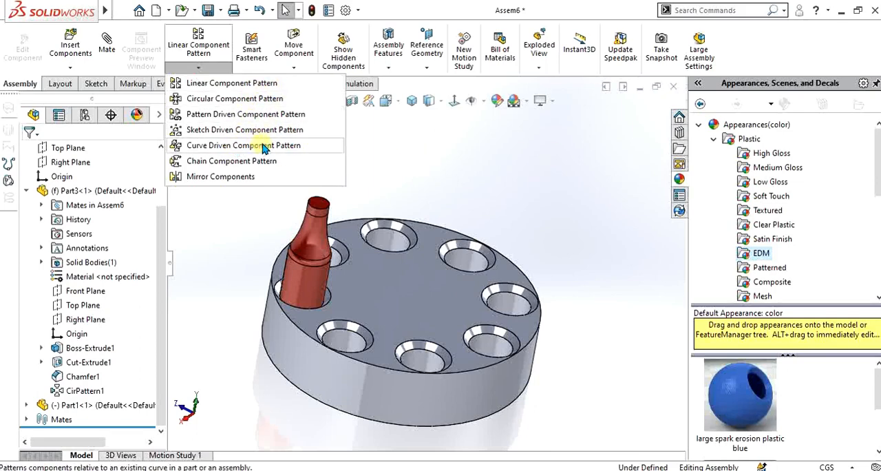
{"action": "left_click", "coordinate": [439, 156]}
{"action": "scroll", "coordinate": [438, 156], "scroll_direction": "up", "scroll_amount": 3}
{"action": "scroll", "coordinate": [413, 289], "scroll_direction": "down", "scroll_amount": 3}
{"action": "middle_click_drag", "start_coordinate": [412, 290], "coordinate": [400, 244]}
{"action": "left_click", "coordinate": [397, 241]}
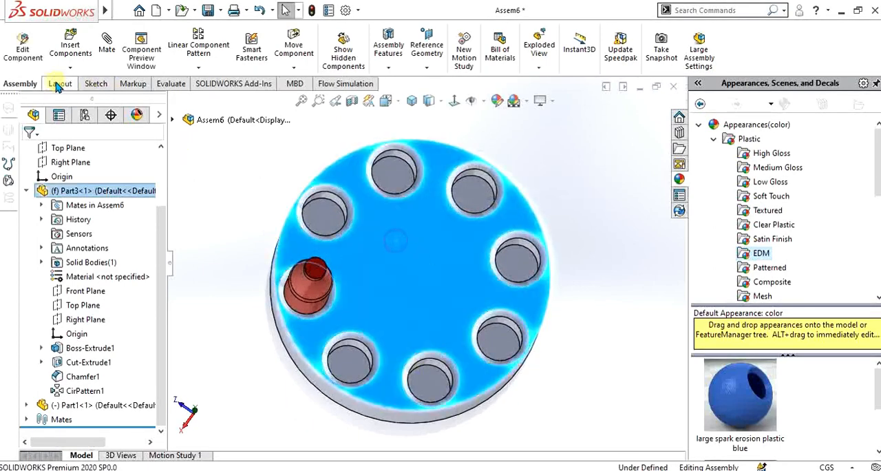
{"action": "left_click", "coordinate": [96, 84]}
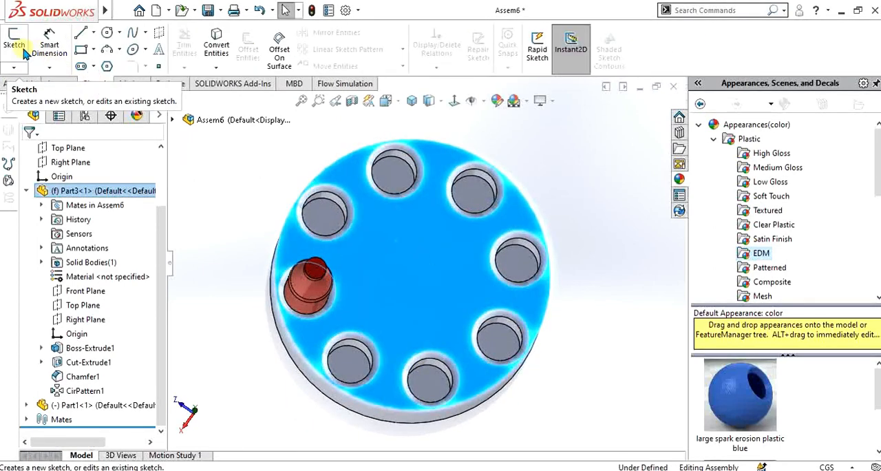
{"action": "mouse_move", "coordinate": [448, 255]}
{"action": "middle_mouse_down"}
{"action": "mouse_move", "coordinate": [419, 252]}
{"action": "mouse_move", "coordinate": [419, 295]}
{"action": "mouse_move", "coordinate": [405, 240]}
{"action": "middle_mouse_up"}
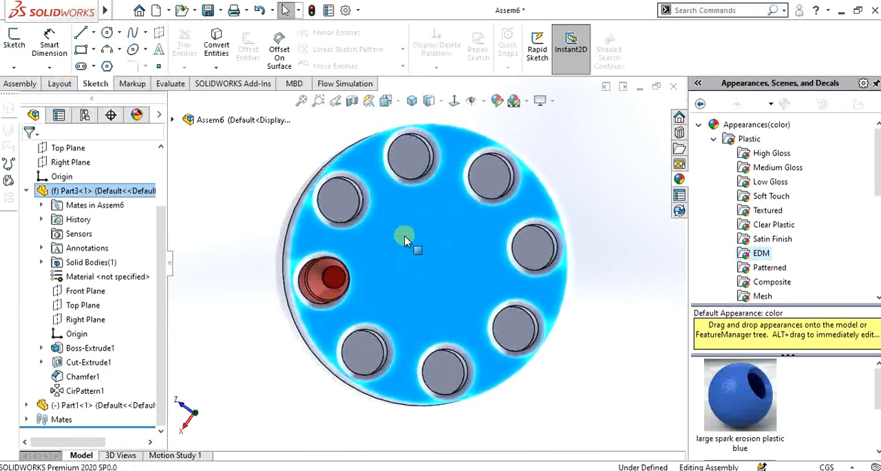
{"action": "left_click", "coordinate": [14, 42]}
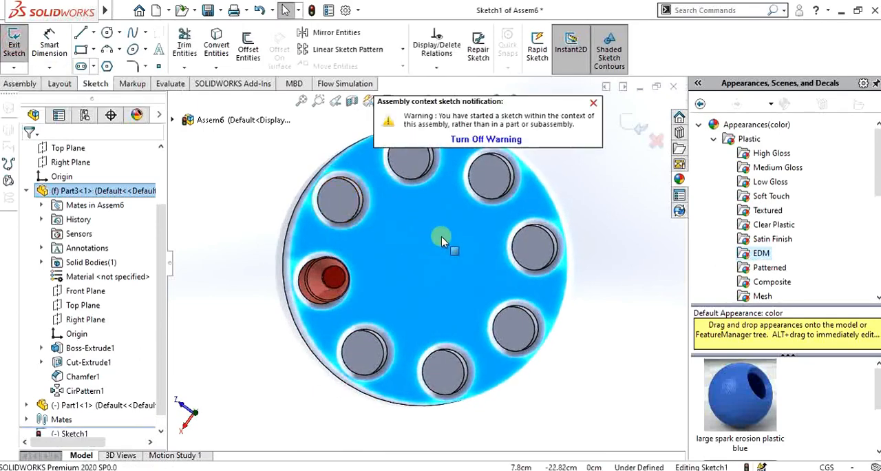
{"action": "left_click", "coordinate": [593, 102]}
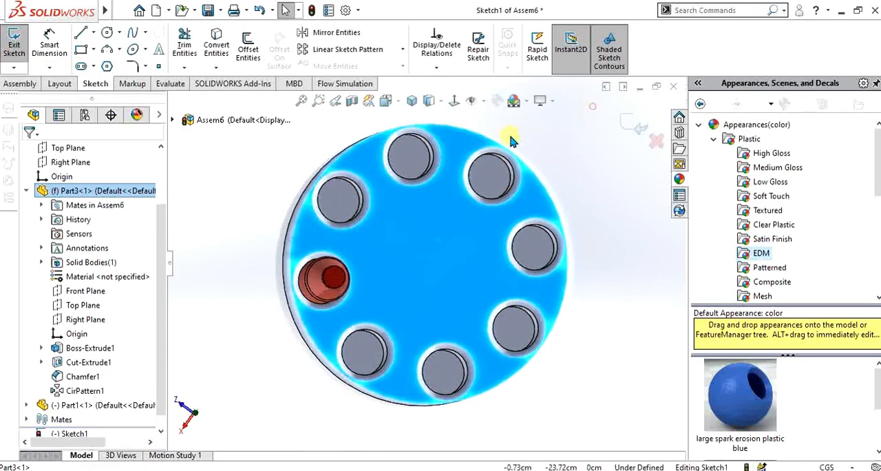
{"action": "left_click", "coordinate": [454, 100]}
{"action": "scroll", "coordinate": [530, 245], "scroll_direction": "down", "scroll_amount": 2}
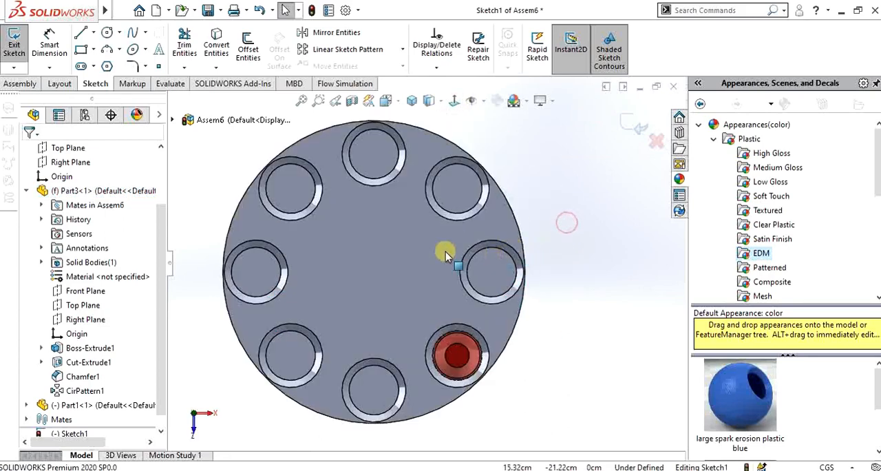
- Sketch a freehand five-point spline from beside the bottle across the disc, curving out past its edge and around the origin
{"action": "left_click", "coordinate": [133, 32]}
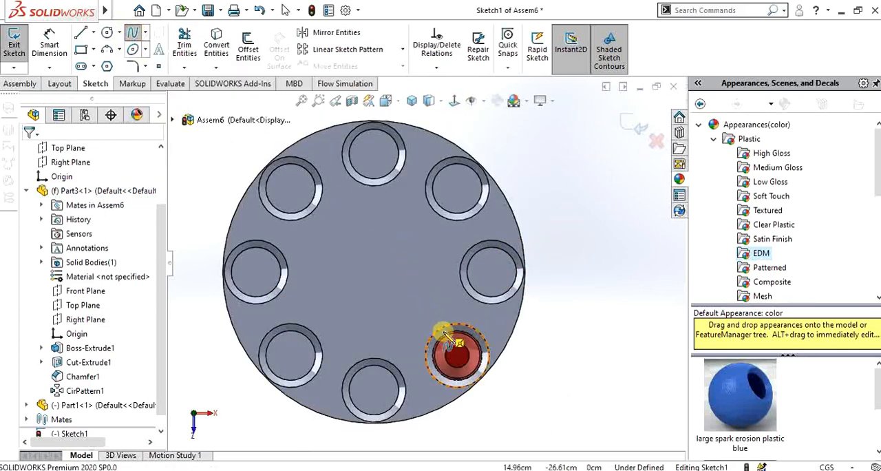
{"action": "left_click", "coordinate": [425, 318]}
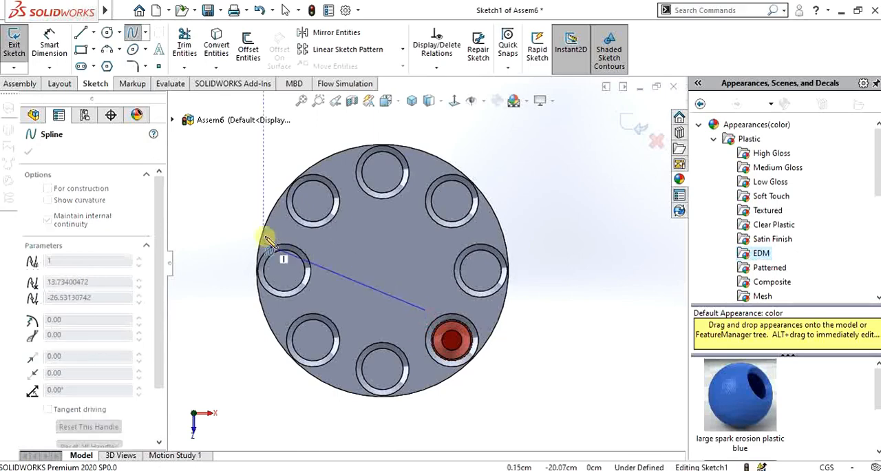
{"action": "scroll", "coordinate": [344, 217], "scroll_direction": "up", "scroll_amount": 4}
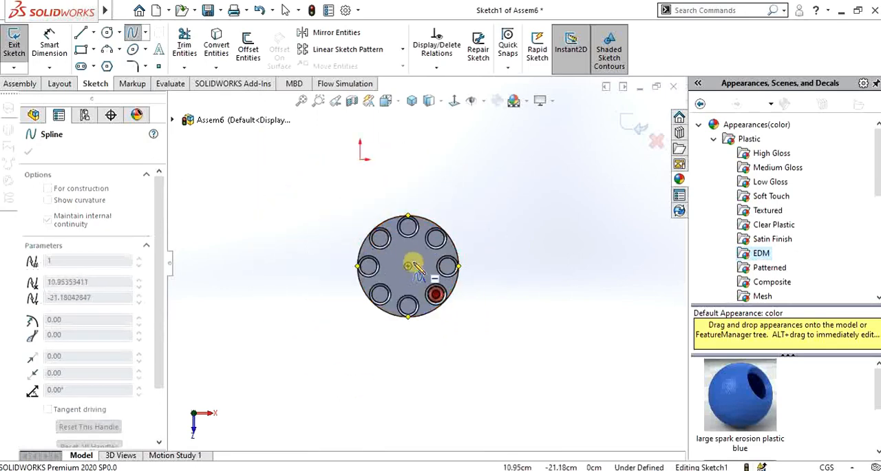
{"action": "left_click", "coordinate": [407, 251]}
{"action": "left_click", "coordinate": [325, 205]}
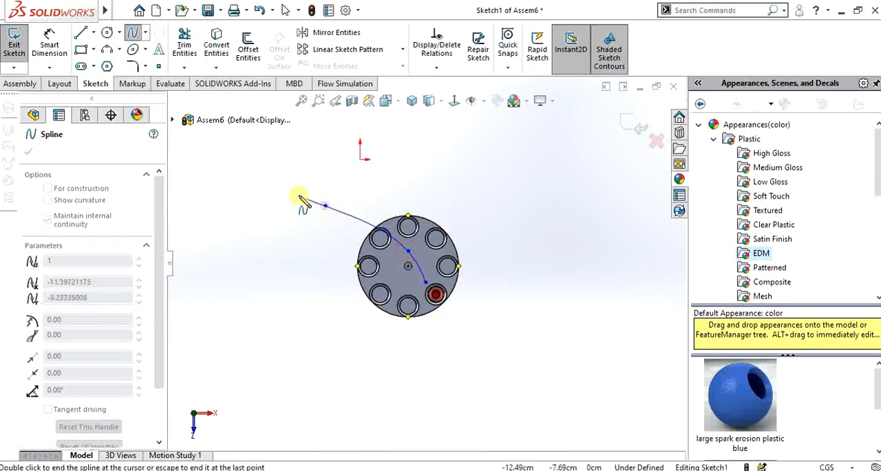
{"action": "left_click", "coordinate": [273, 143]}
{"action": "scroll", "coordinate": [404, 144], "scroll_direction": "up", "scroll_amount": 3}
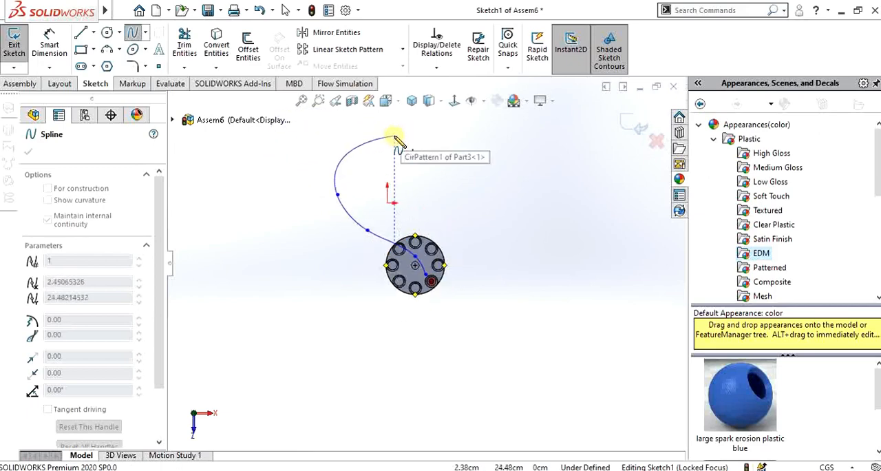
{"action": "double_click", "coordinate": [397, 141]}
{"action": "scroll", "coordinate": [436, 234], "scroll_direction": "down", "scroll_amount": 5}
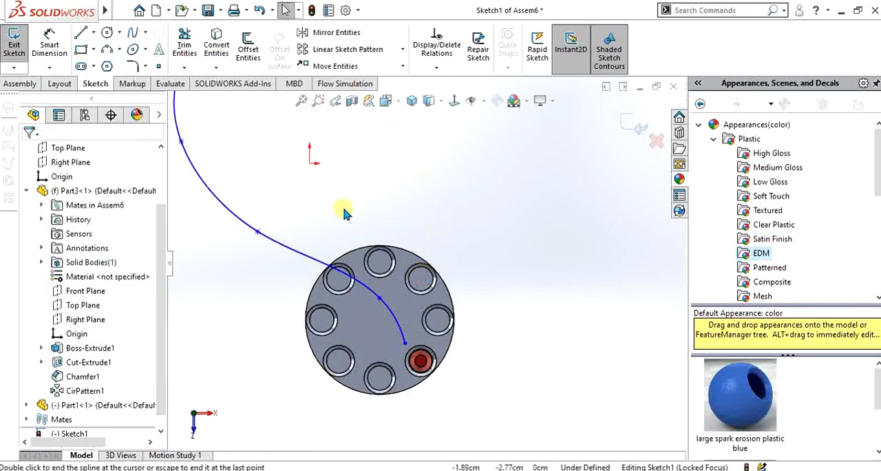
- Finish the spline sketch and hide the disc component so the bottle and curve remain in view
{"action": "left_click", "coordinate": [14, 43]}
{"action": "mouse_move", "coordinate": [358, 303]}
{"action": "middle_mouse_down"}
{"action": "mouse_move", "coordinate": [364, 281]}
{"action": "mouse_move", "coordinate": [397, 271]}
{"action": "mouse_move", "coordinate": [372, 305]}
{"action": "middle_mouse_up"}
{"action": "left_click", "coordinate": [357, 327]}
{"action": "right_click", "coordinate": [357, 328]}
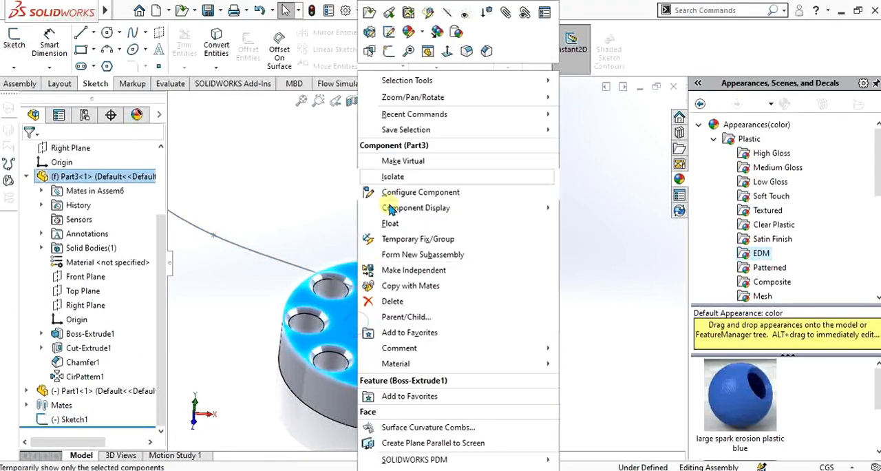
{"action": "left_click", "coordinate": [456, 32]}
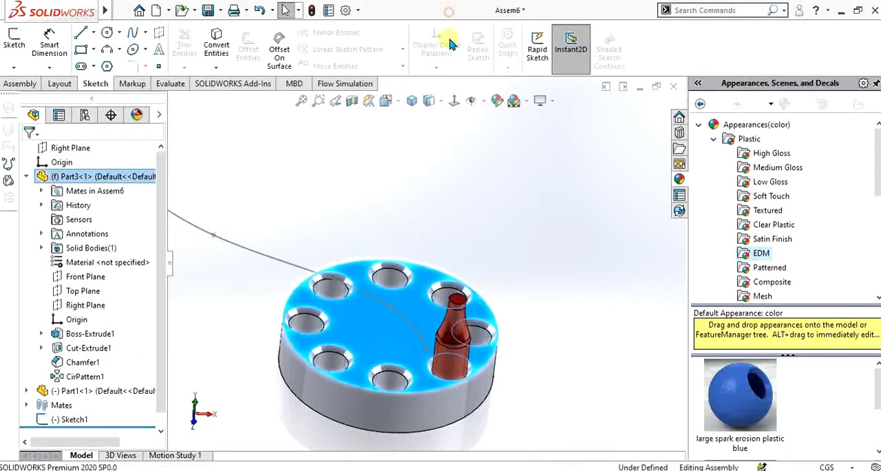
{"action": "mouse_move", "coordinate": [452, 310]}
{"action": "middle_mouse_down"}
{"action": "mouse_move", "coordinate": [360, 259]}
{"action": "mouse_move", "coordinate": [405, 307]}
{"action": "mouse_move", "coordinate": [456, 293]}
{"action": "mouse_move", "coordinate": [539, 308]}
{"action": "middle_mouse_up"}
{"action": "scroll", "coordinate": [539, 308], "scroll_direction": "down", "scroll_amount": 3}
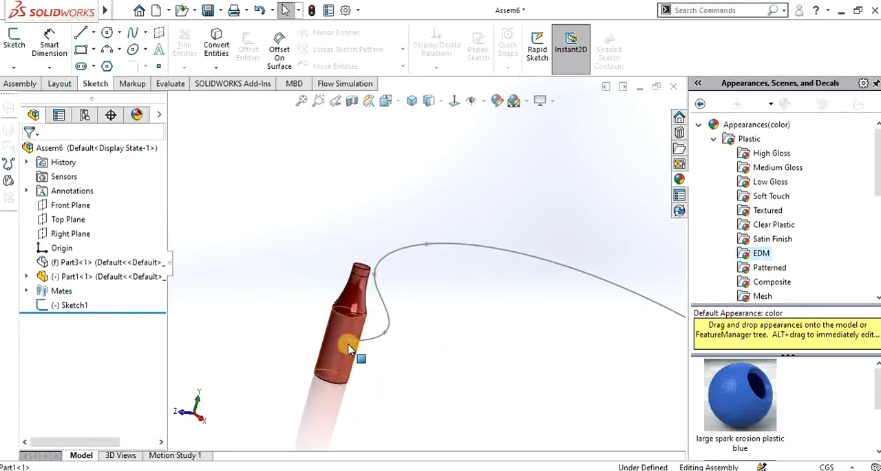
- Set up a Curve Driven Component Pattern with the sketched spline as its direction and the bottle as the component to pattern
{"action": "middle_click_drag", "start_coordinate": [403, 273], "coordinate": [403, 256]}
{"action": "mouse_move", "coordinate": [435, 284]}
{"action": "middle_mouse_down"}
{"action": "mouse_move", "coordinate": [429, 270]}
{"action": "mouse_move", "coordinate": [436, 317]}
{"action": "middle_mouse_up"}
{"action": "left_click", "coordinate": [17, 83]}
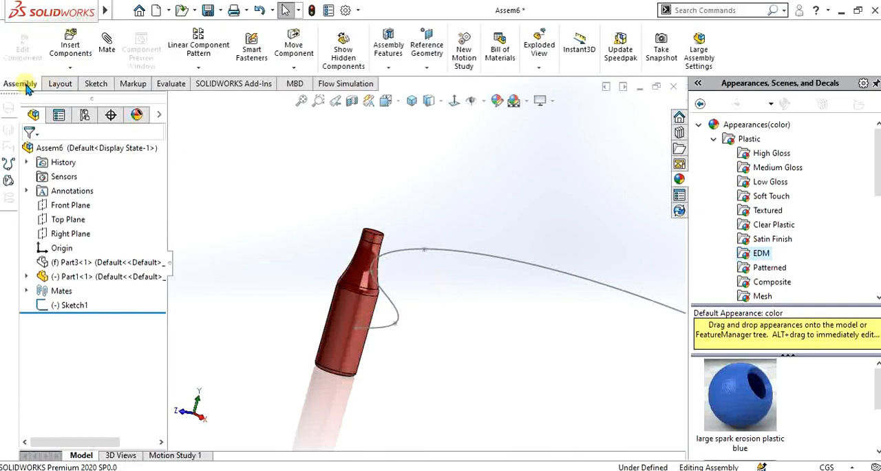
{"action": "left_click", "coordinate": [199, 67]}
{"action": "left_click", "coordinate": [217, 145]}
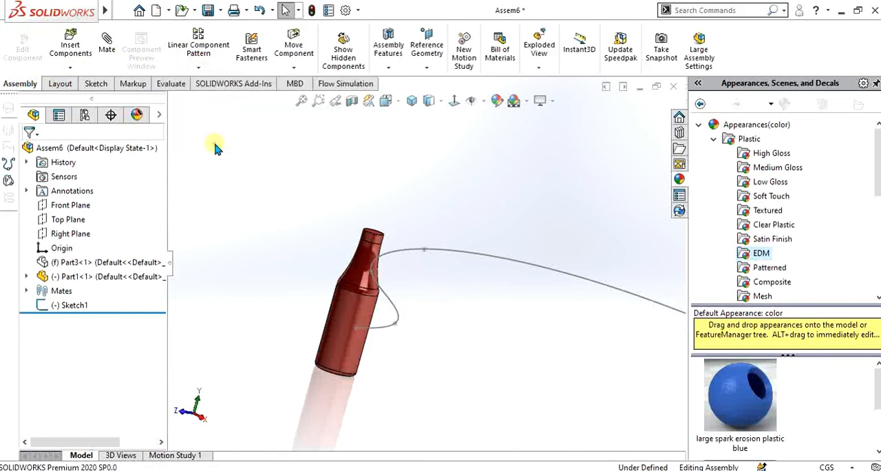
{"action": "left_click", "coordinate": [407, 253]}
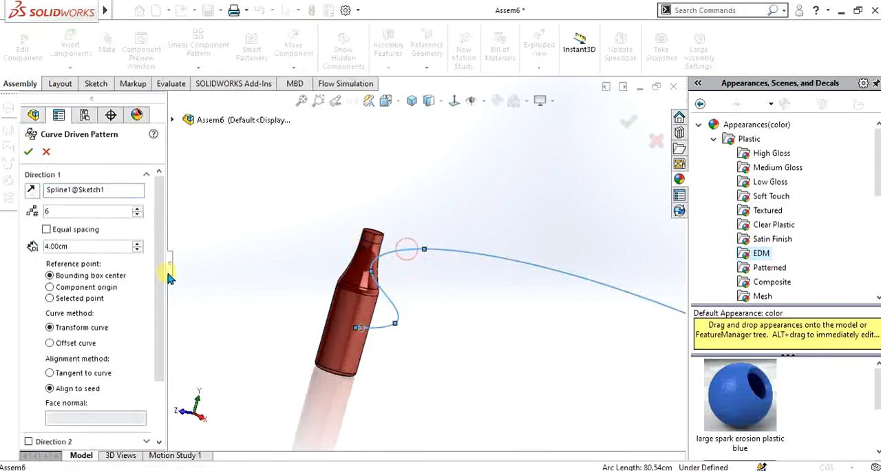
{"action": "scroll", "coordinate": [154, 315], "scroll_direction": "down", "scroll_amount": 3}
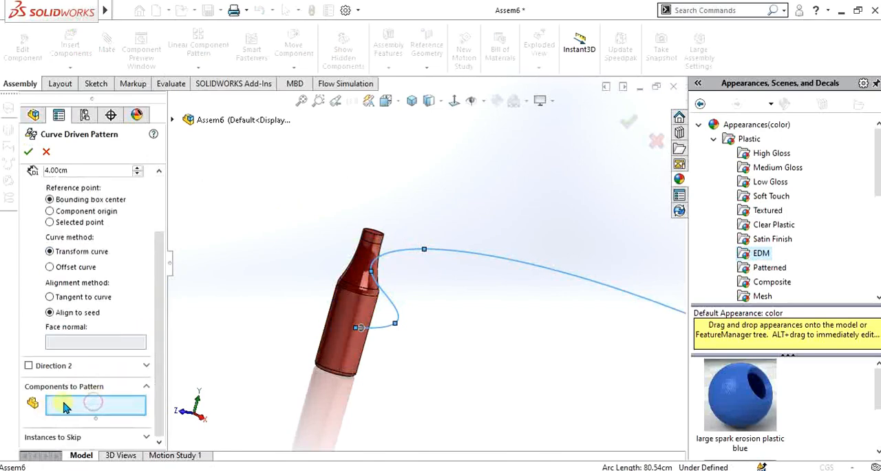
{"action": "left_click", "coordinate": [362, 318]}
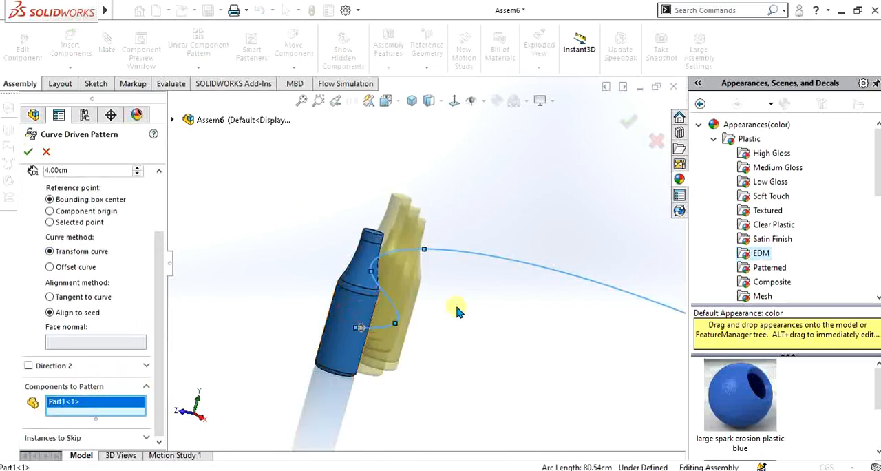
{"action": "scroll", "coordinate": [433, 302], "scroll_direction": "up", "scroll_amount": 10}
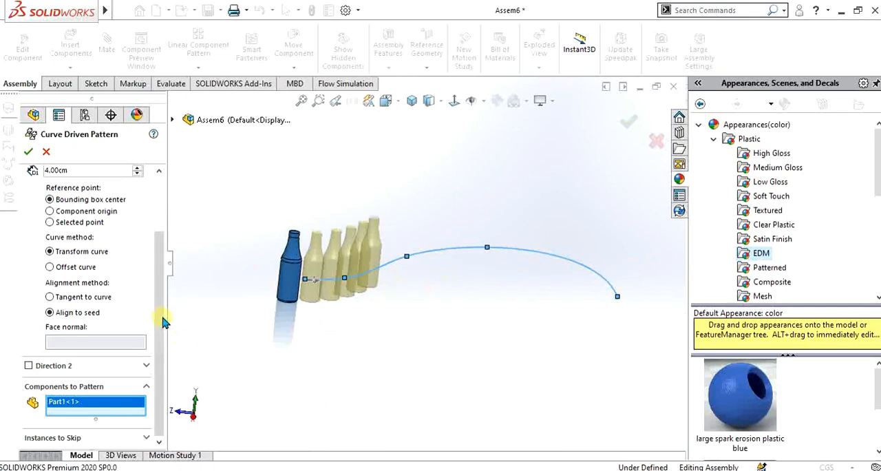
{"action": "scroll", "coordinate": [424, 267], "scroll_direction": "down", "scroll_amount": 5}
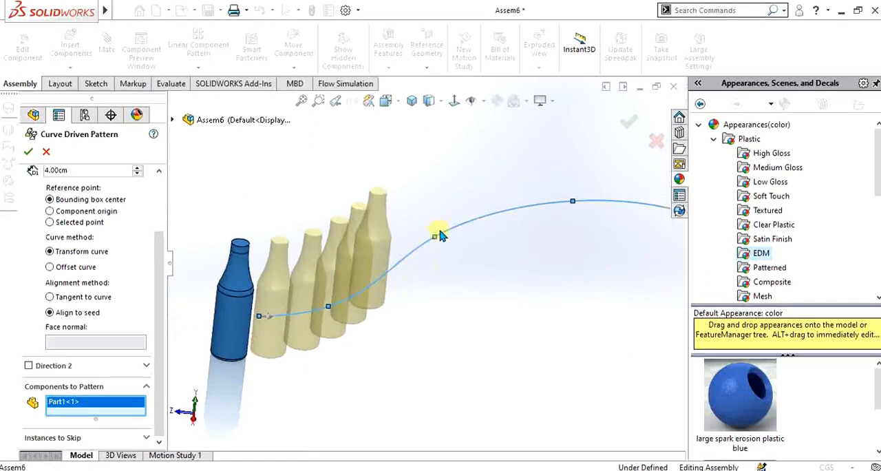
- Set the curve-driven pattern to 9 instances spaced 9.00 cm apart and complete it
{"action": "left_click_drag", "start_coordinate": [163, 251], "coordinate": [158, 191]}
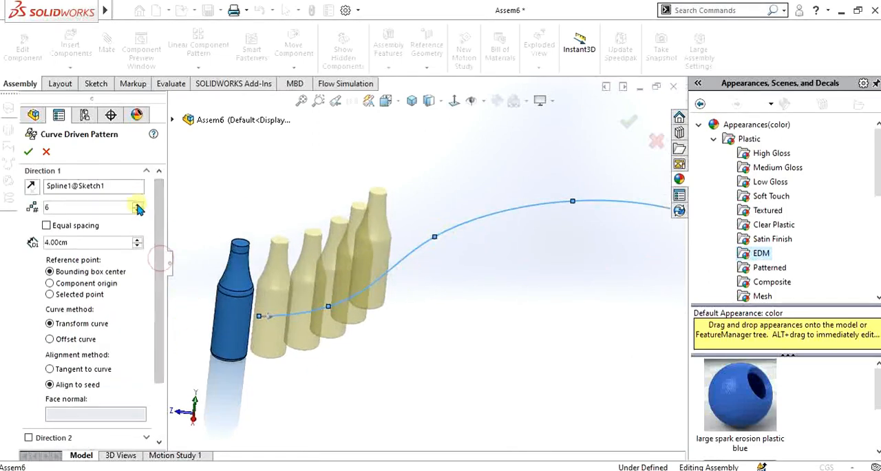
{"action": "left_click", "coordinate": [137, 205]}
{"action": "left_click", "coordinate": [137, 240]}
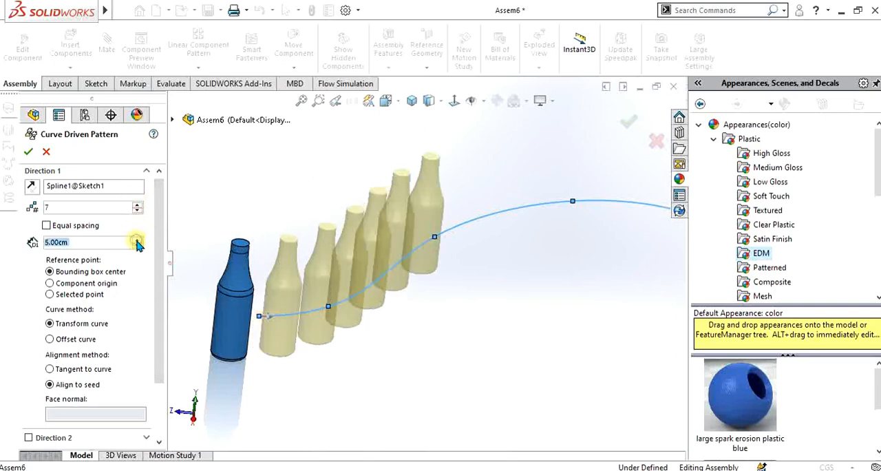
{"action": "left_click", "coordinate": [137, 239]}
{"action": "left_click", "coordinate": [137, 239]}
{"action": "left_click", "coordinate": [137, 240]}
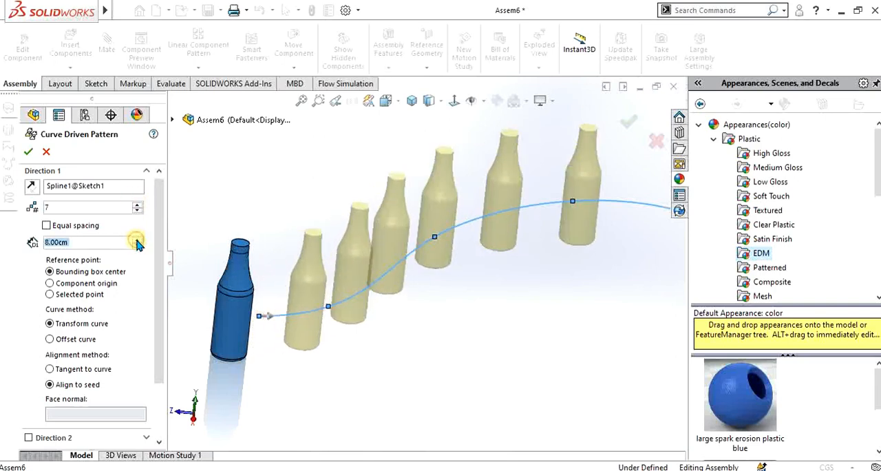
{"action": "left_click", "coordinate": [137, 240]}
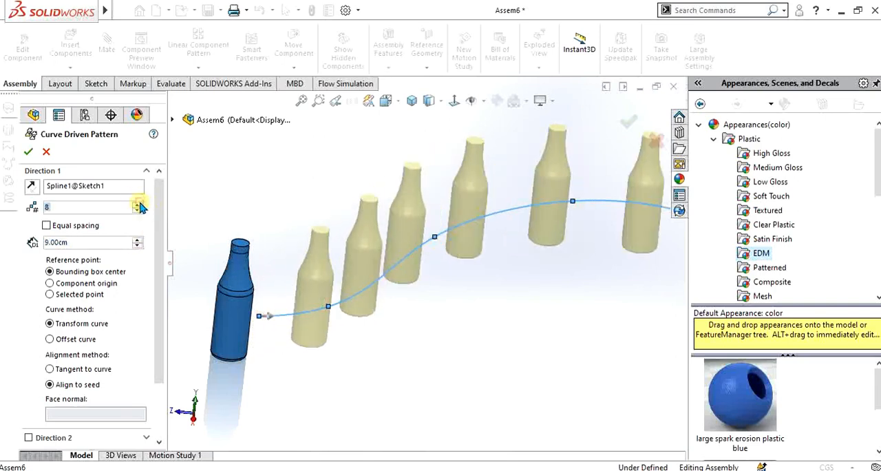
{"action": "scroll", "coordinate": [370, 247], "scroll_direction": "up", "scroll_amount": 3}
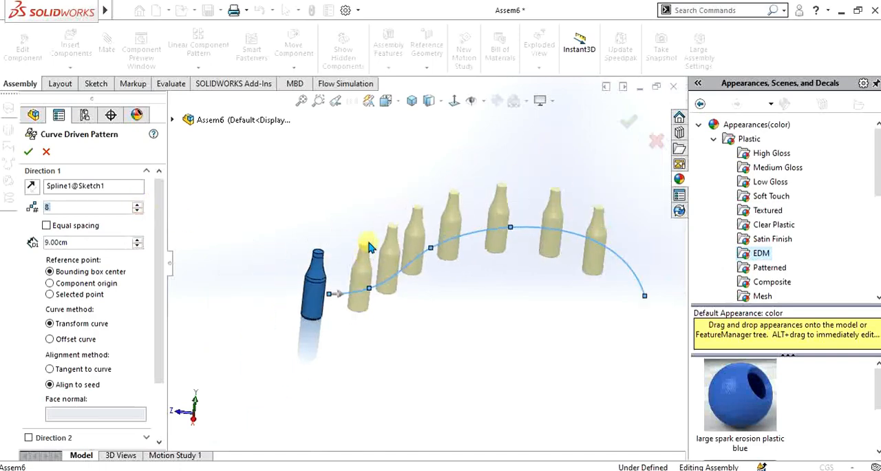
{"action": "left_click", "coordinate": [136, 205]}
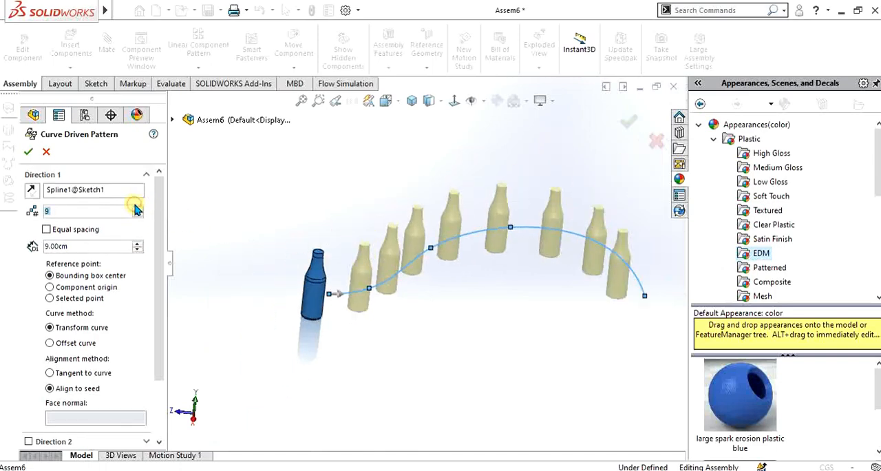
{"action": "left_click", "coordinate": [29, 152]}
{"action": "middle_click_drag", "start_coordinate": [413, 234], "coordinate": [373, 222]}
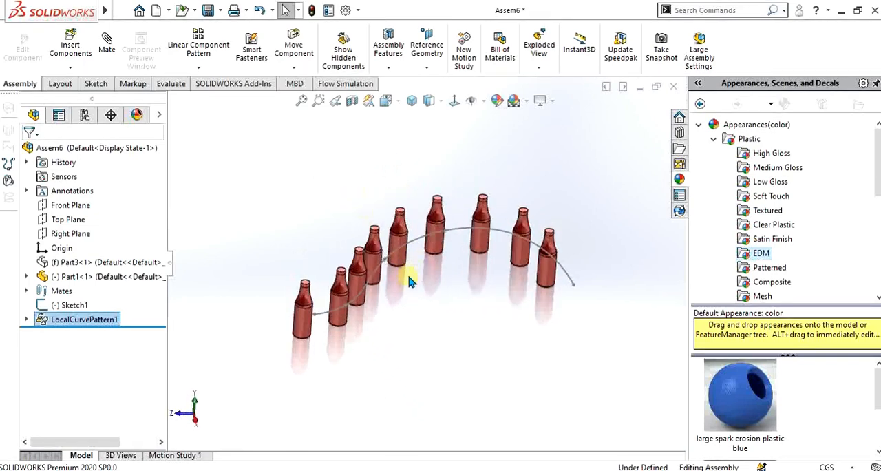
- Delete the spline sketch and the curve-driven bottle pattern, leaving only the original bottle
{"action": "left_click", "coordinate": [73, 305]}
{"action": "left_click", "coordinate": [74, 320], "text": "ctrl"}
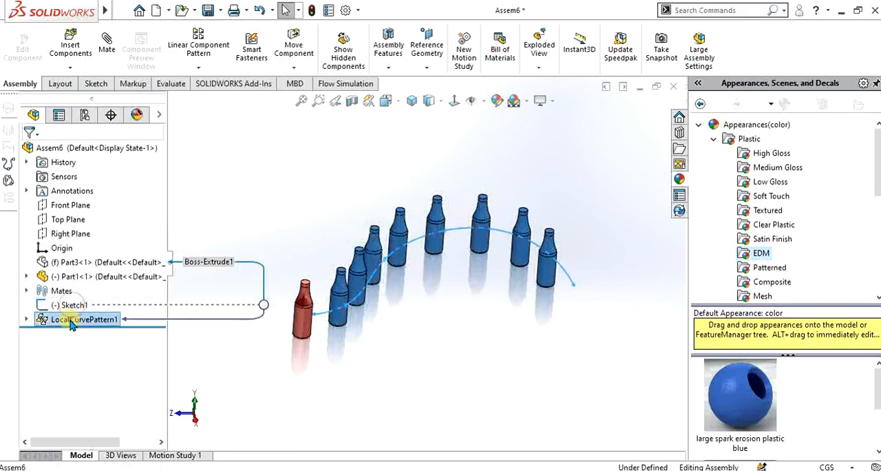
{"action": "left_click", "coordinate": [183, 68]}
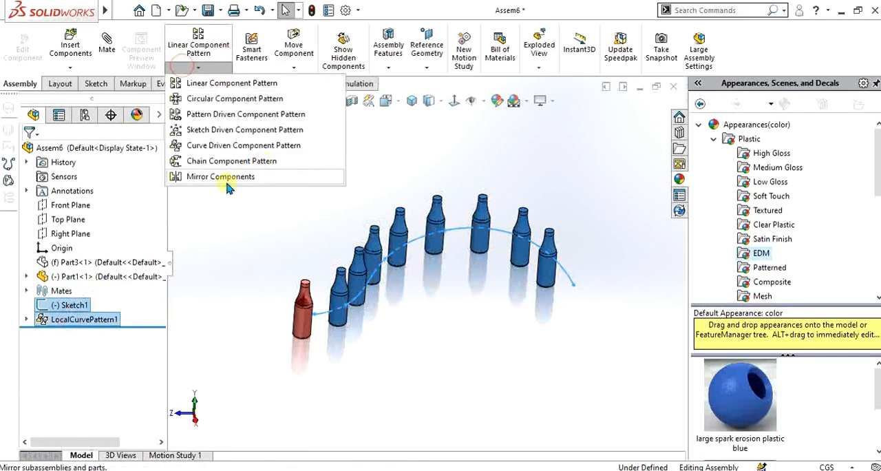
{"action": "left_click", "coordinate": [203, 226]}
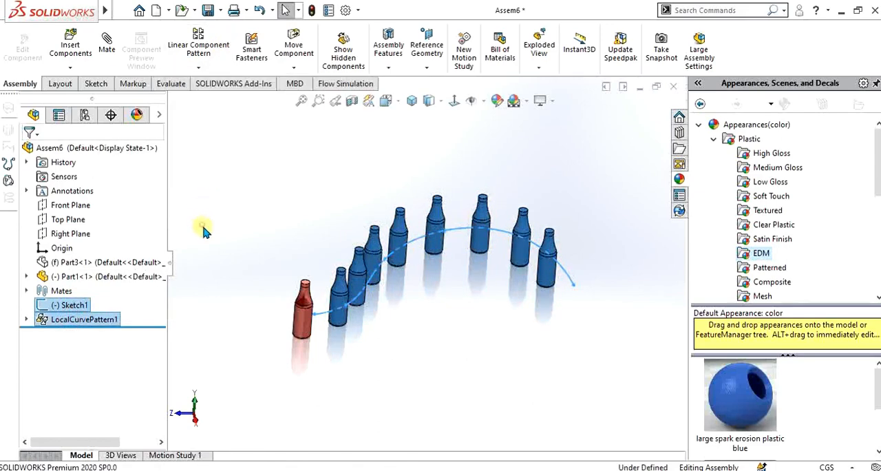
{"action": "left_click", "coordinate": [69, 319]}
{"action": "right_click", "coordinate": [69, 320]}
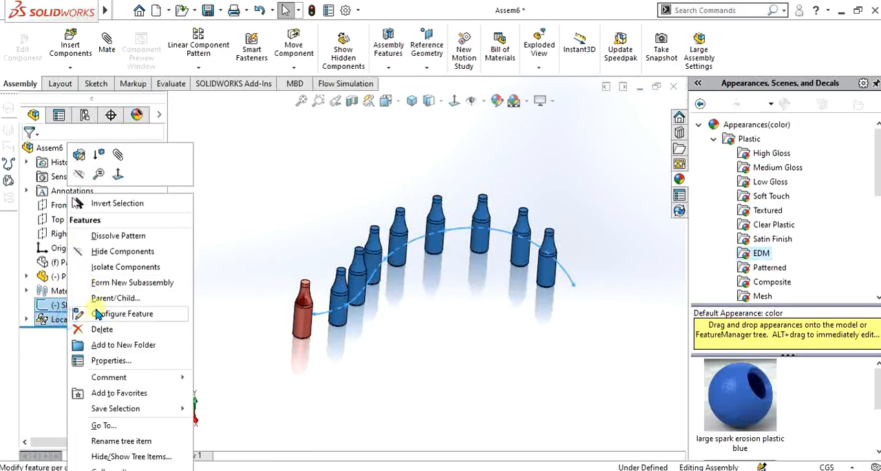
{"action": "left_click", "coordinate": [97, 329]}
{"action": "left_click", "coordinate": [405, 97]}
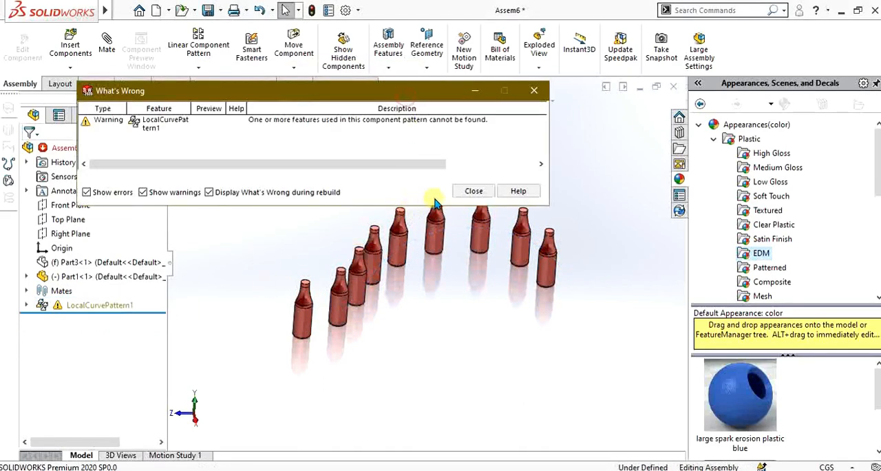
{"action": "left_click", "coordinate": [474, 191]}
{"action": "right_click", "coordinate": [69, 305]}
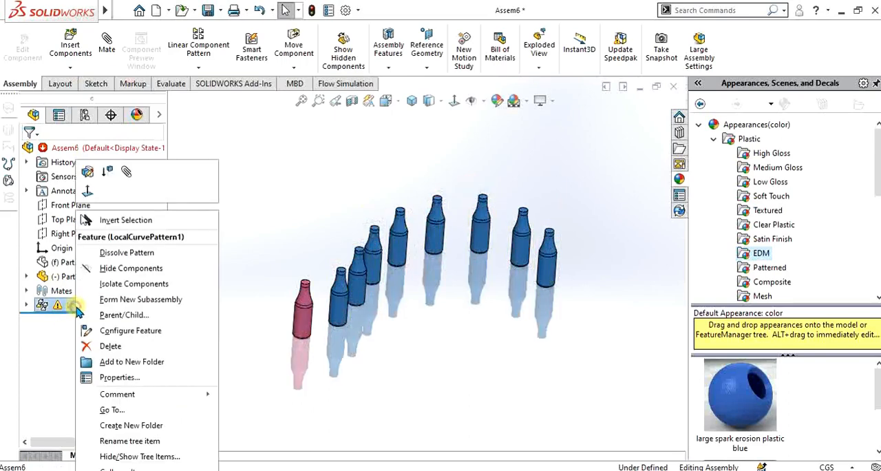
{"action": "left_click", "coordinate": [108, 346]}
{"action": "left_click", "coordinate": [405, 97]}
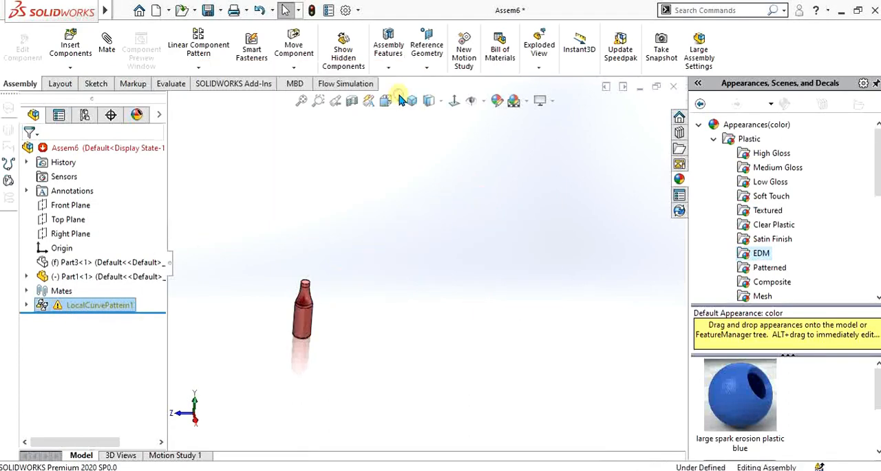
- Mirror the bottle component about the assembly's Right Plane with Mirror Components
{"action": "scroll", "coordinate": [315, 294], "scroll_direction": "down", "scroll_amount": 3}
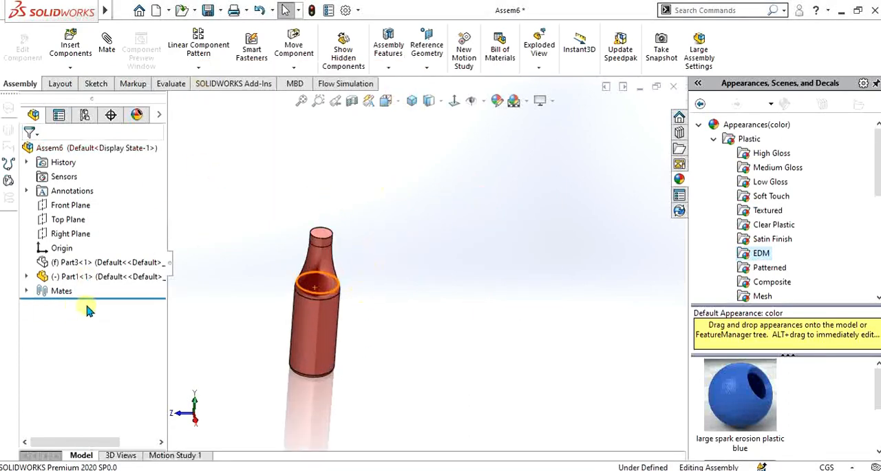
{"action": "scroll", "coordinate": [289, 296], "scroll_direction": "down", "scroll_amount": 2}
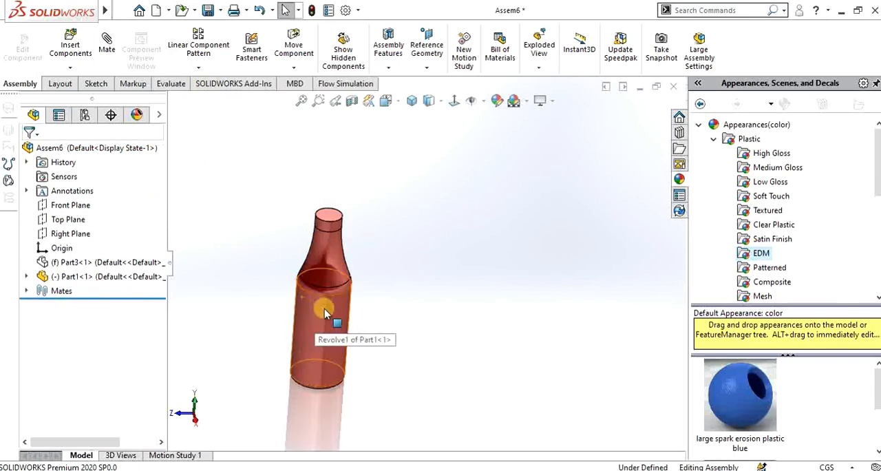
{"action": "left_click", "coordinate": [194, 68]}
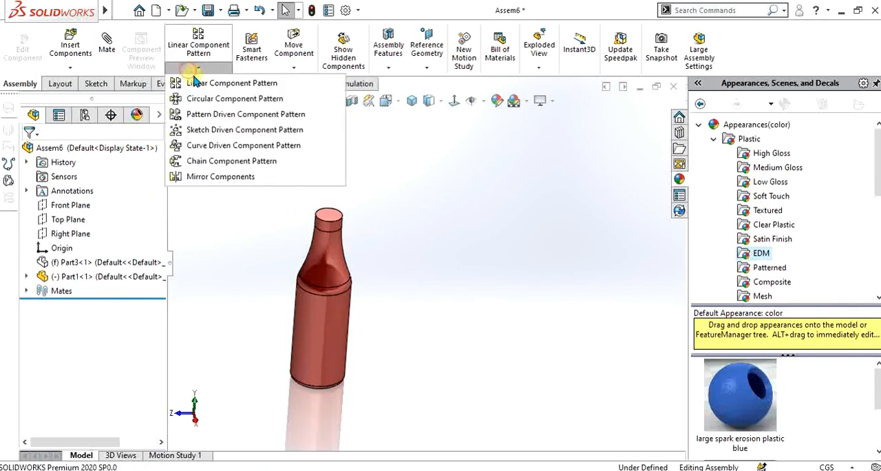
{"action": "left_click", "coordinate": [221, 176]}
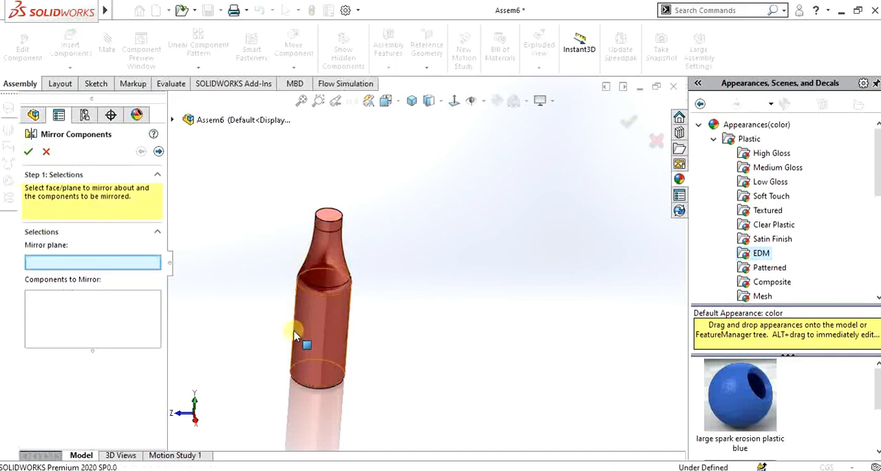
{"action": "left_click", "coordinate": [173, 120]}
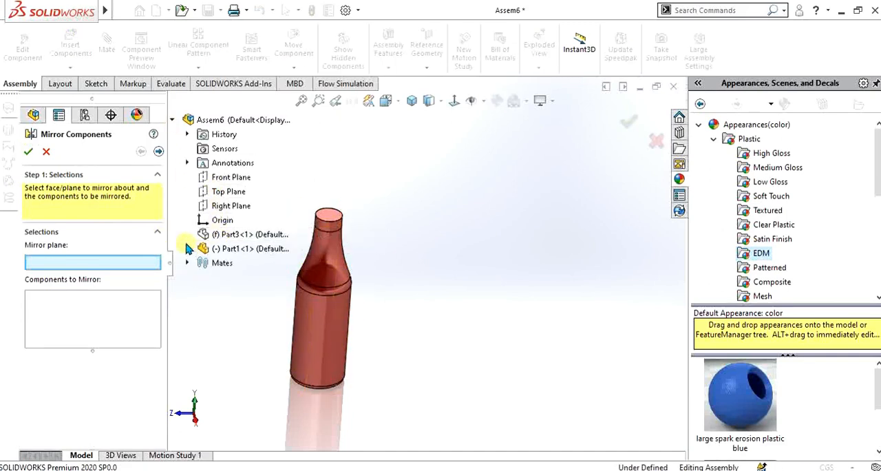
{"action": "left_click", "coordinate": [214, 206]}
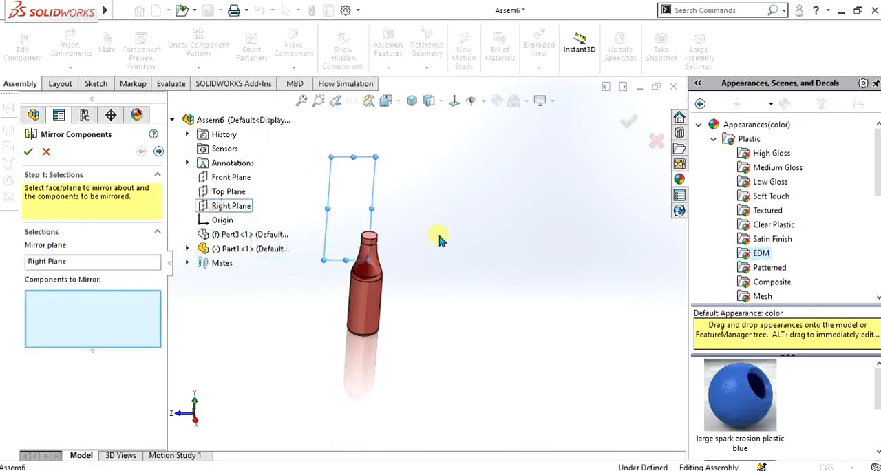
{"action": "middle_click_drag", "start_coordinate": [438, 233], "coordinate": [482, 226]}
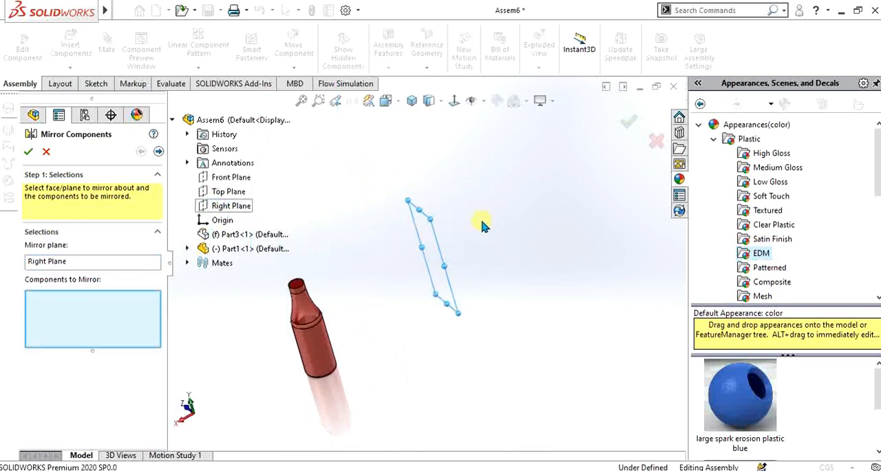
{"action": "left_click", "coordinate": [313, 326]}
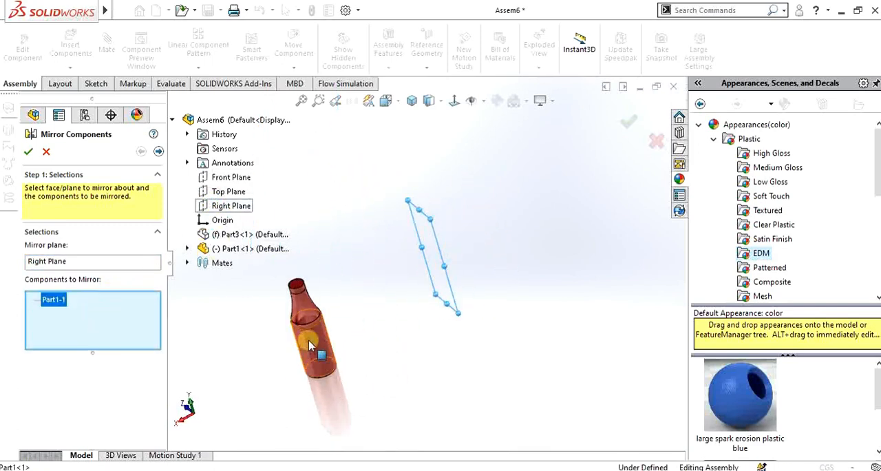
{"action": "scroll", "coordinate": [485, 273], "scroll_direction": "up", "scroll_amount": 3}
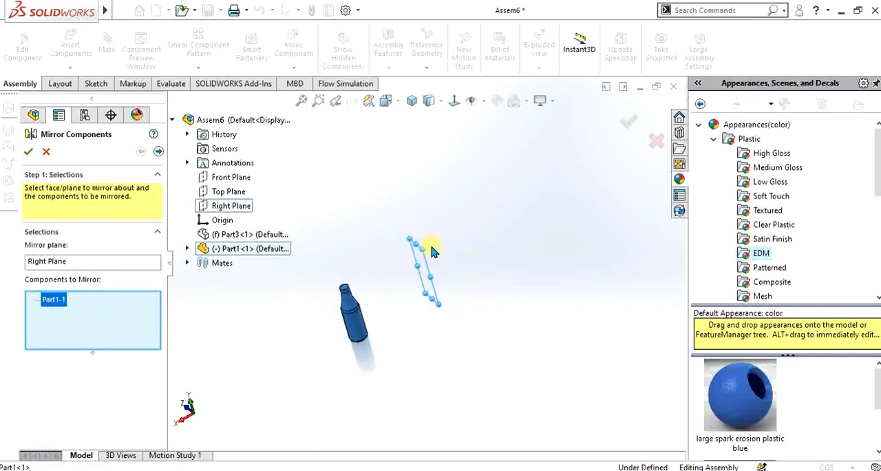
{"action": "scroll", "coordinate": [420, 248], "scroll_direction": "down", "scroll_amount": 2}
{"action": "left_click", "coordinate": [31, 153]}
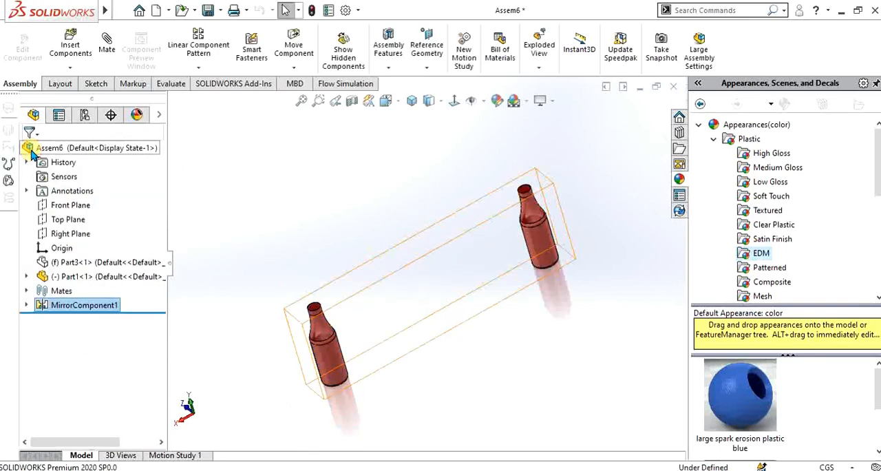
{"action": "middle_click_drag", "start_coordinate": [481, 255], "coordinate": [422, 274]}
{"action": "left_click", "coordinate": [211, 58]}
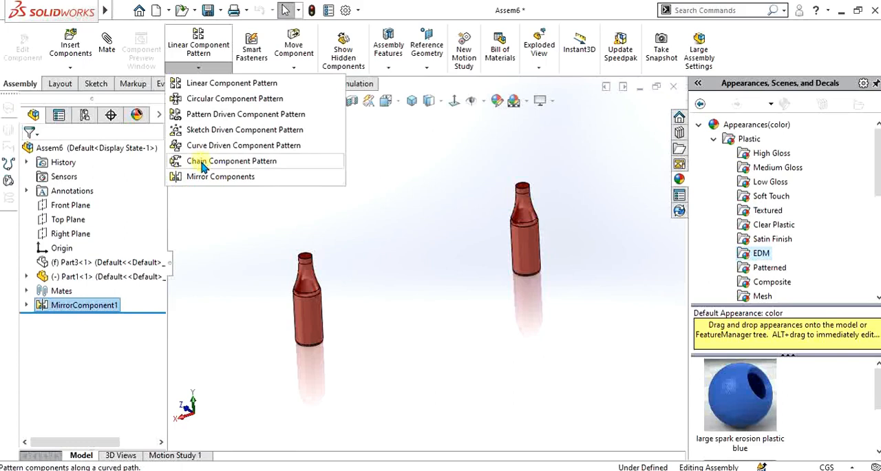
{"action": "left_click", "coordinate": [433, 227]}
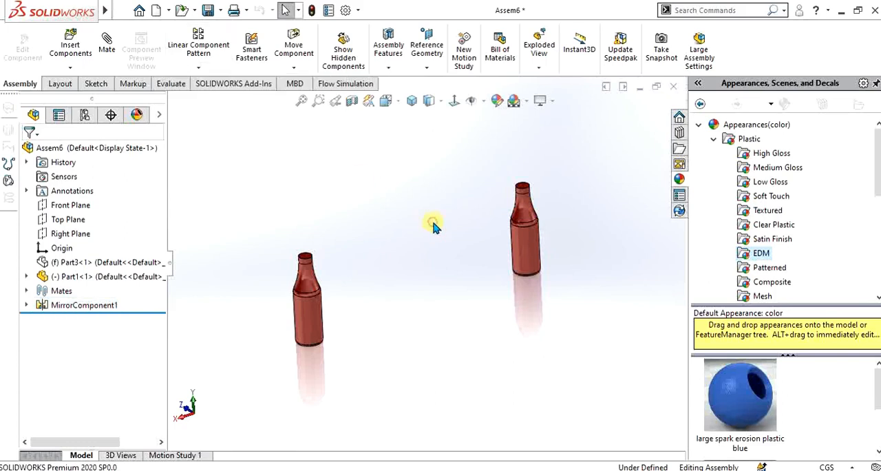
{"action": "scroll", "coordinate": [437, 221], "scroll_direction": "up", "scroll_amount": 4}
{"action": "scroll", "coordinate": [417, 252], "scroll_direction": "down", "scroll_amount": 5}
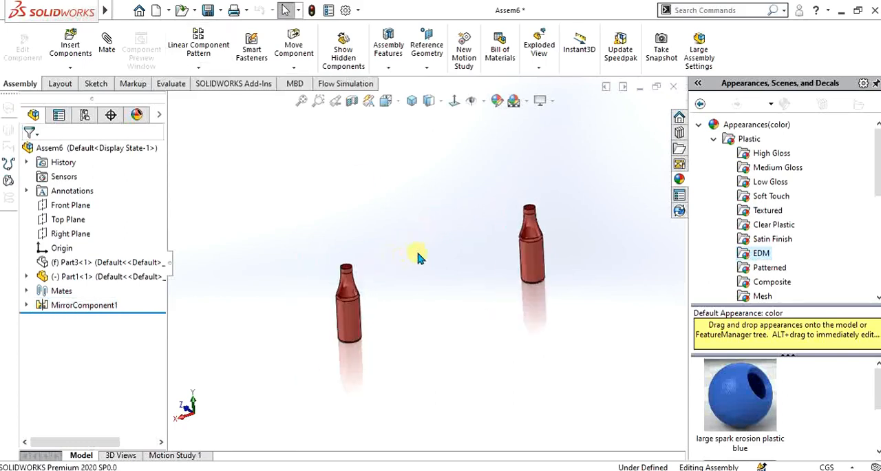
{"action": "middle_click_drag", "start_coordinate": [463, 274], "coordinate": [482, 273]}
{"action": "scroll", "coordinate": [481, 274], "scroll_direction": "up", "scroll_amount": 3}
{"action": "scroll", "coordinate": [449, 304], "scroll_direction": "down", "scroll_amount": 3}
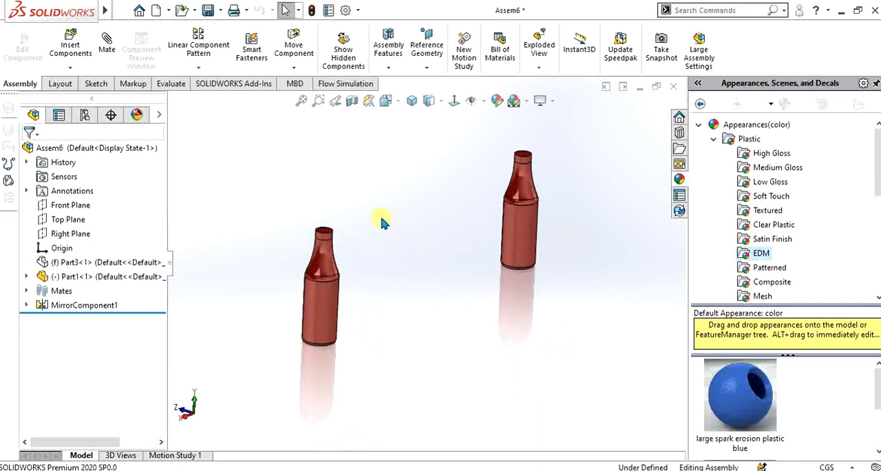